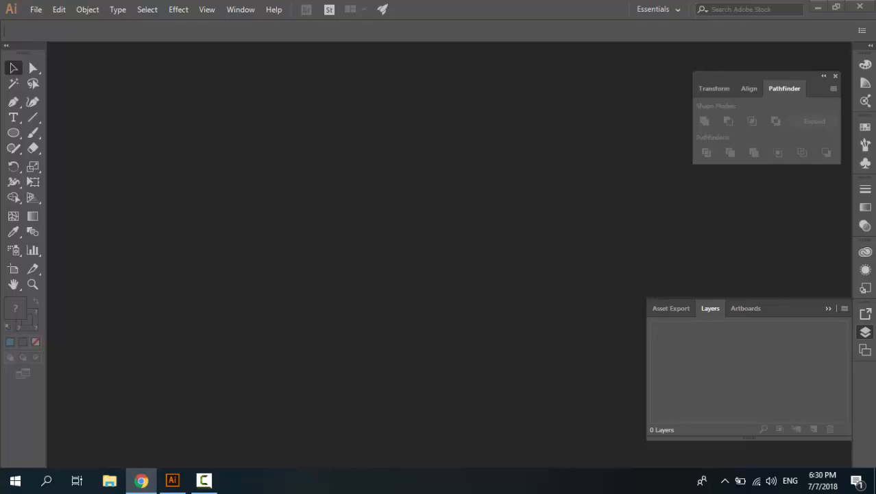
Step: Create a new landscape document, 640 by 98 points, with one artboard in RGB Color mode
left_click(36, 10)
left_click(49, 22)
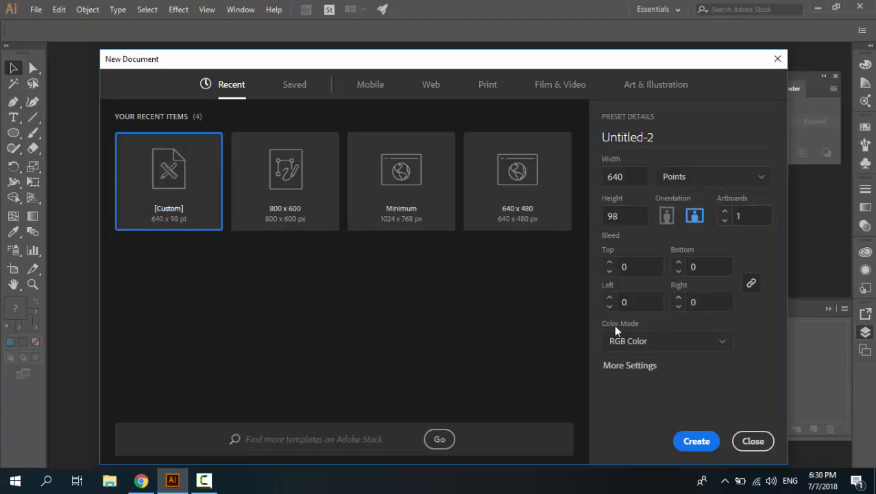
left_click(694, 441)
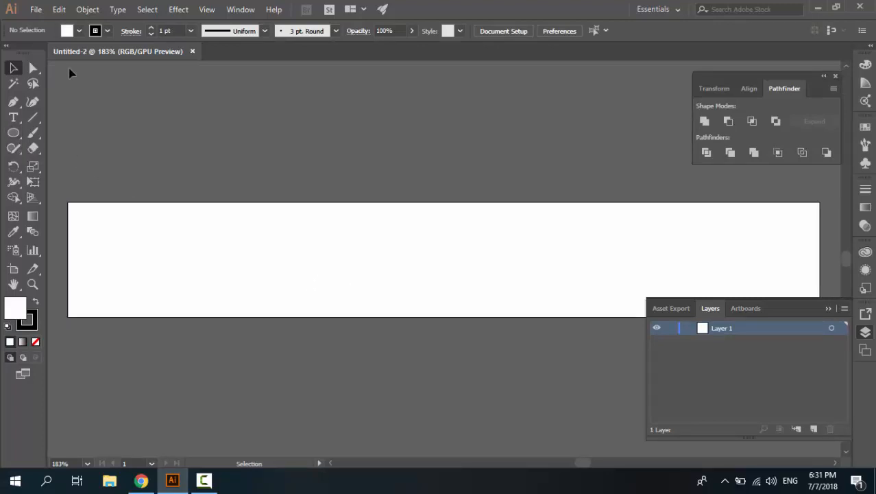
Step: Set the drawing defaults to a medium gray stroke of 2 pt and no fill
left_click(95, 30)
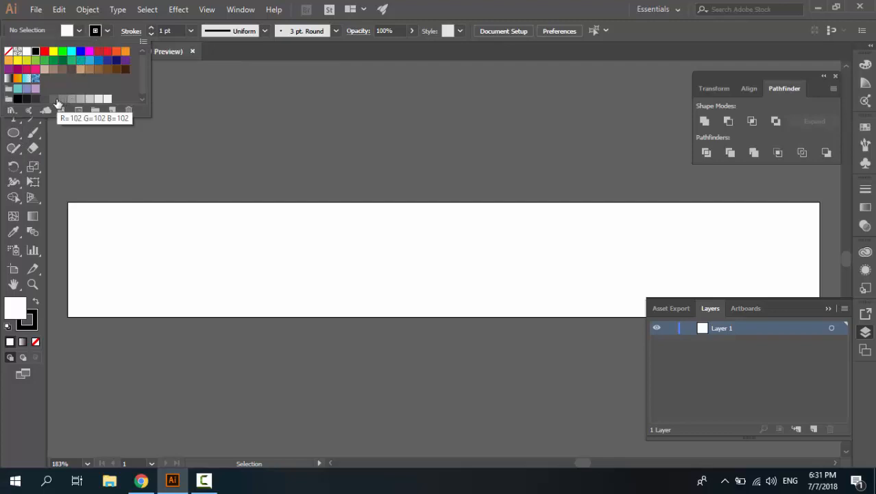
left_click(72, 99)
left_click(78, 30)
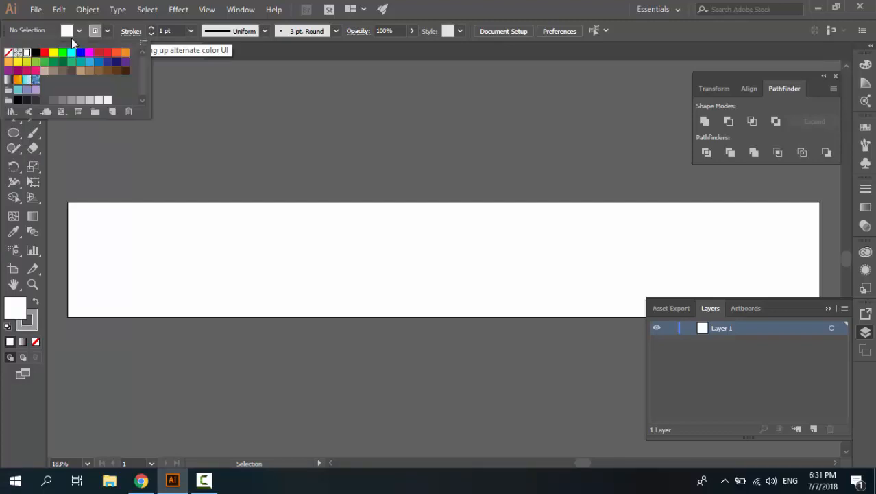
left_click(11, 54)
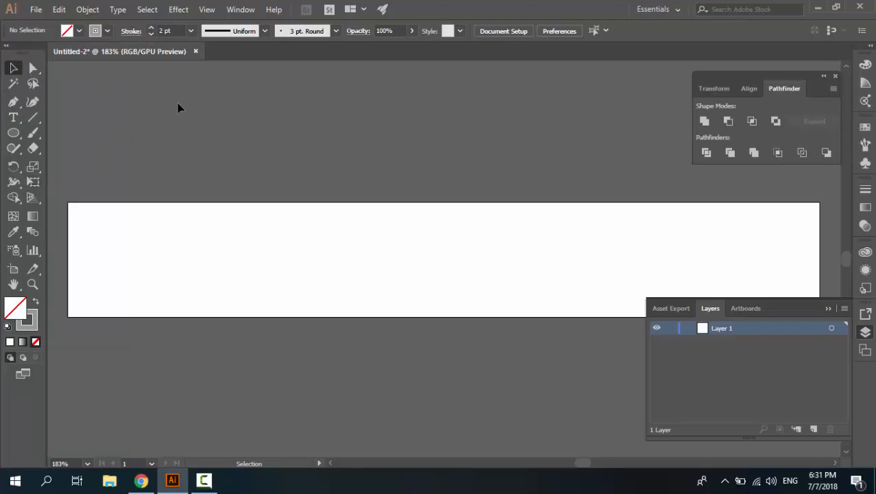
Step: Draw a circle 52 pt wide and 52 pt high with the Ellipse tool
left_click(13, 133)
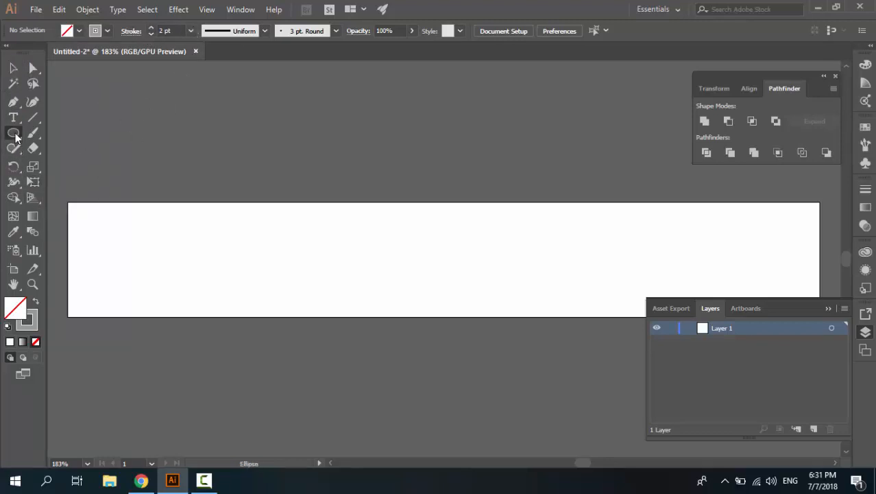
left_click(451, 274)
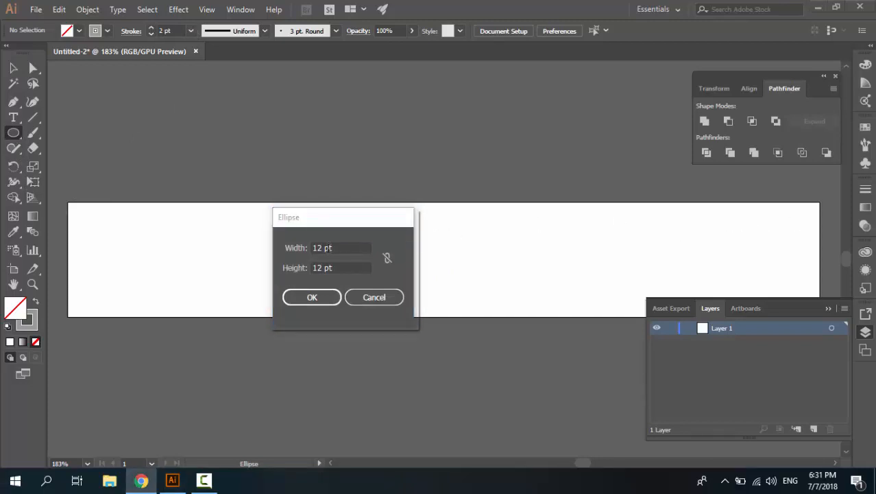
left_click(303, 247)
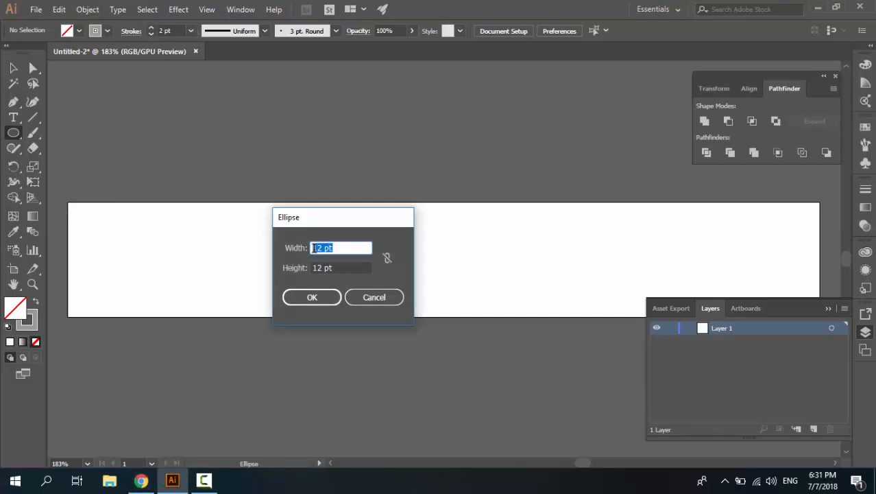
type("52")
key("Tab")
type("52")
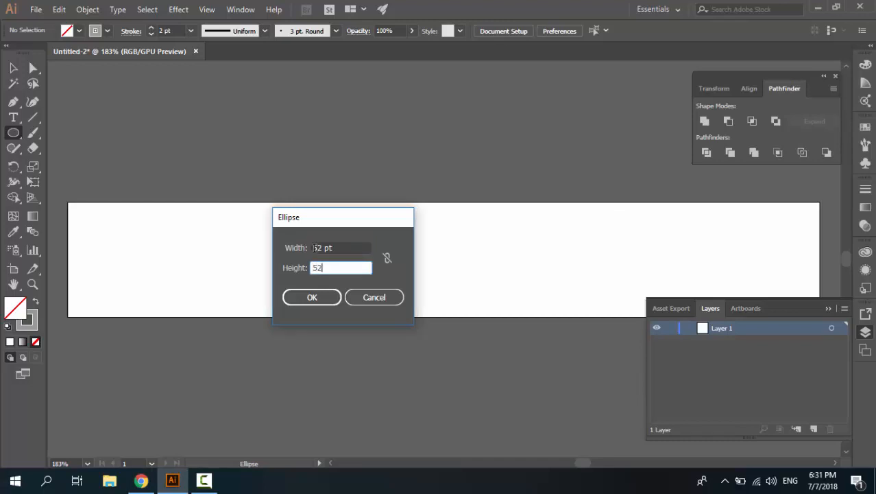
left_click(328, 297)
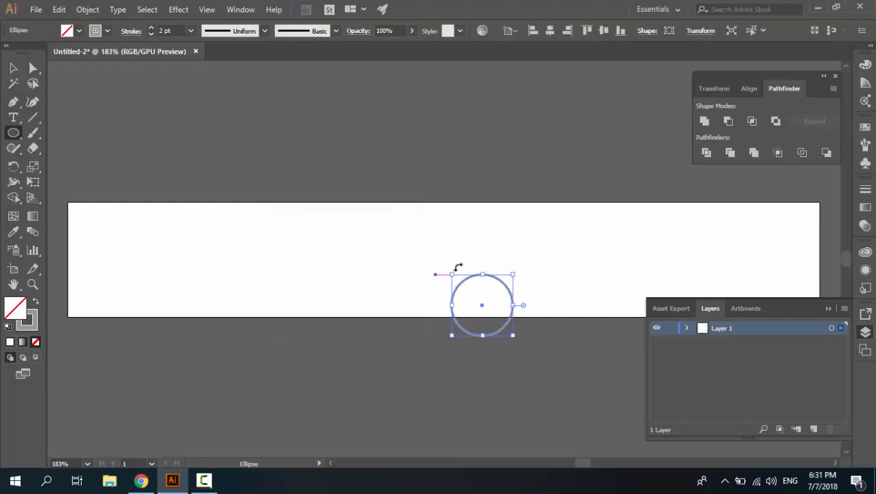
Step: Center the 52 pt circle horizontally and vertically on the artboard, leaving nothing selected
left_click(551, 31)
left_click(604, 31)
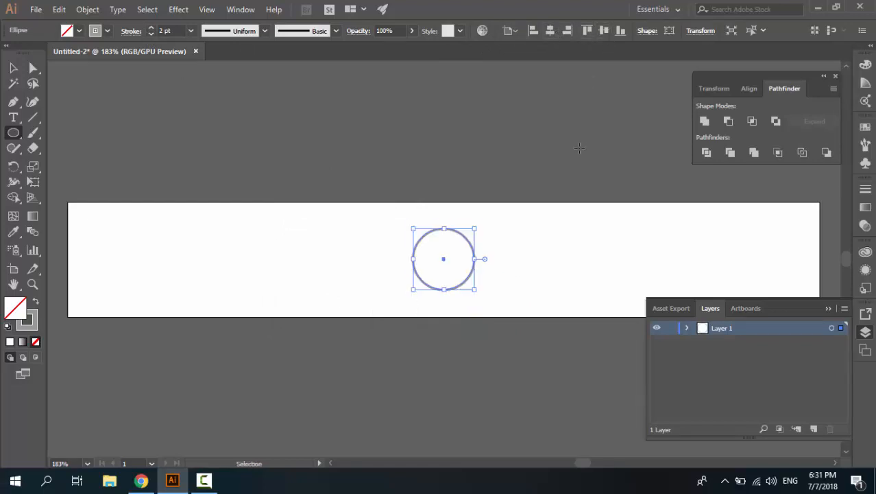
key("ctrl+plus")
key("ctrl+plus")
key("ctrl+plus")
key("ctrl+plus")
key("ctrl+minus")
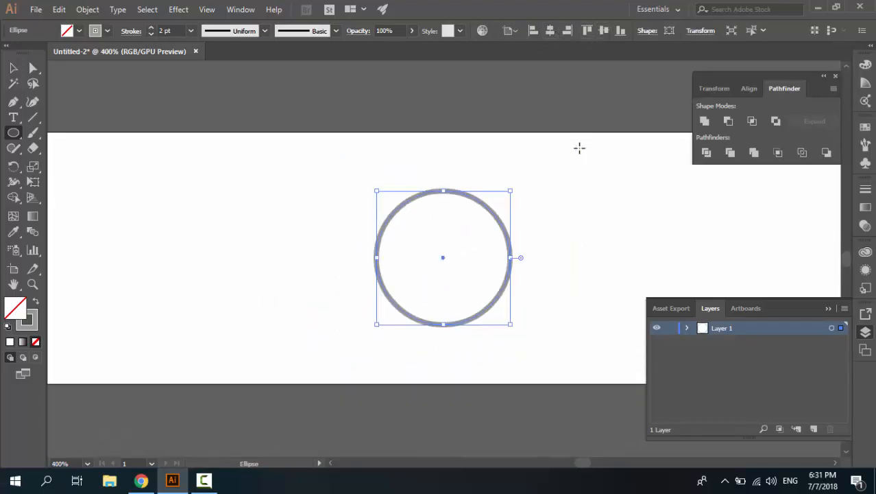
key("v")
left_click(421, 149)
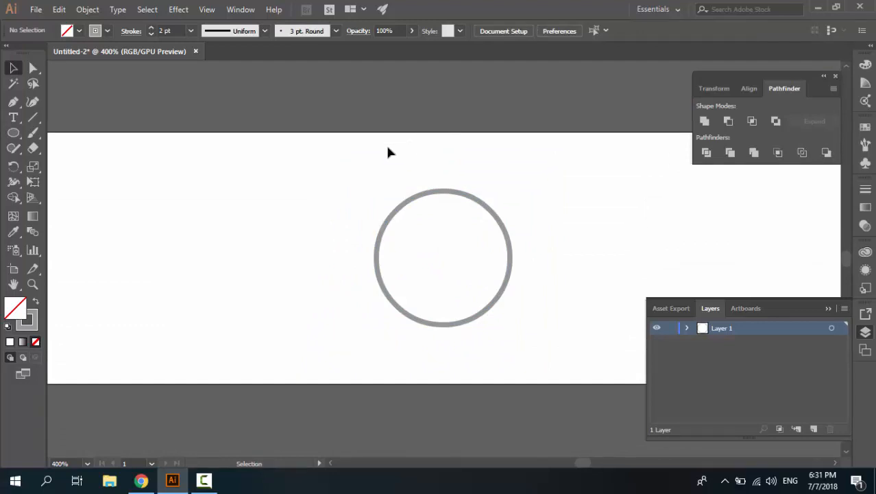
Step: Swap fill and stroke to get a solid gray fill, and draw an 8 by 8 pt circle beside the ring
left_click(14, 132)
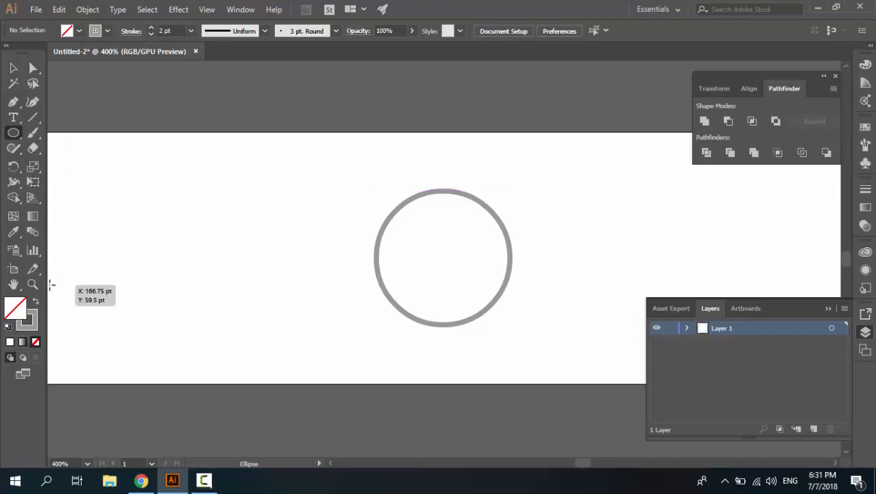
key("shift+x")
left_click(229, 244)
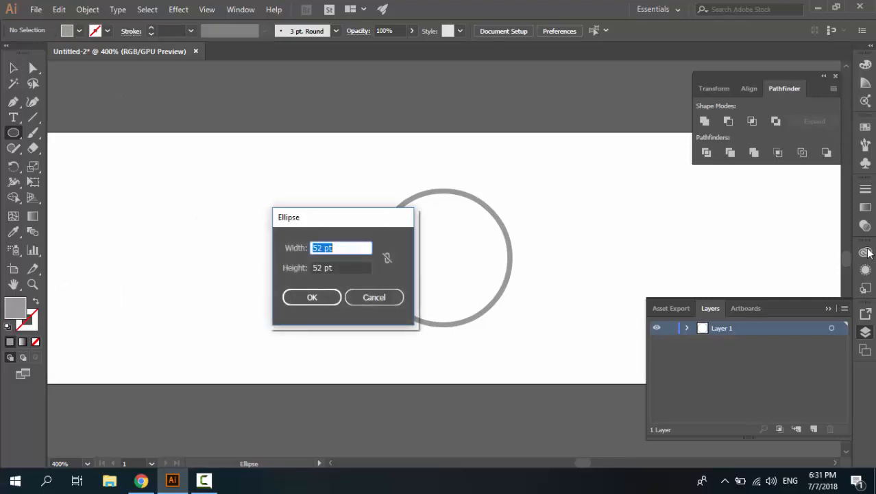
type("8")
key("Tab")
type("8")
left_click(312, 297)
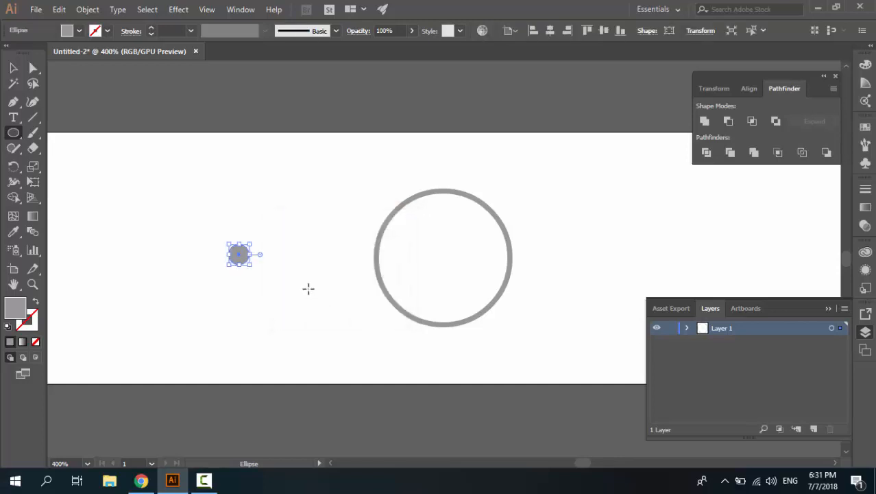
Step: Move the small solid circle onto the top edge of the ring and center it horizontally
key("v")
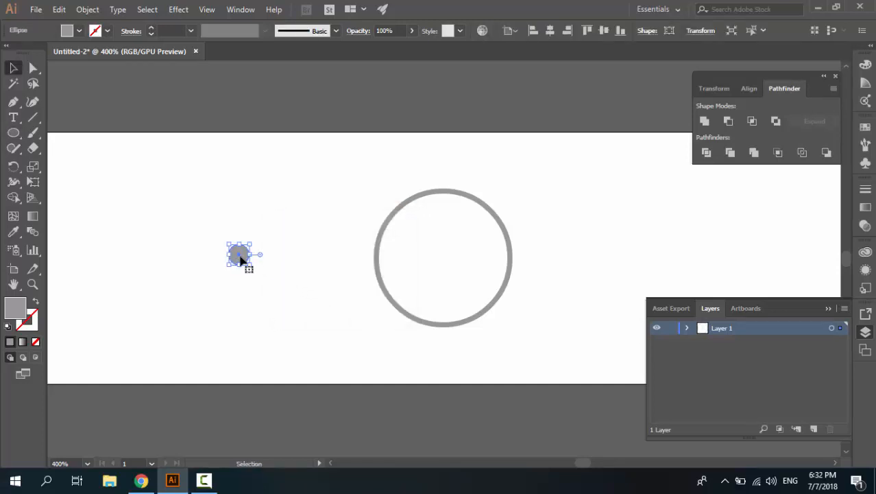
left_click(549, 32)
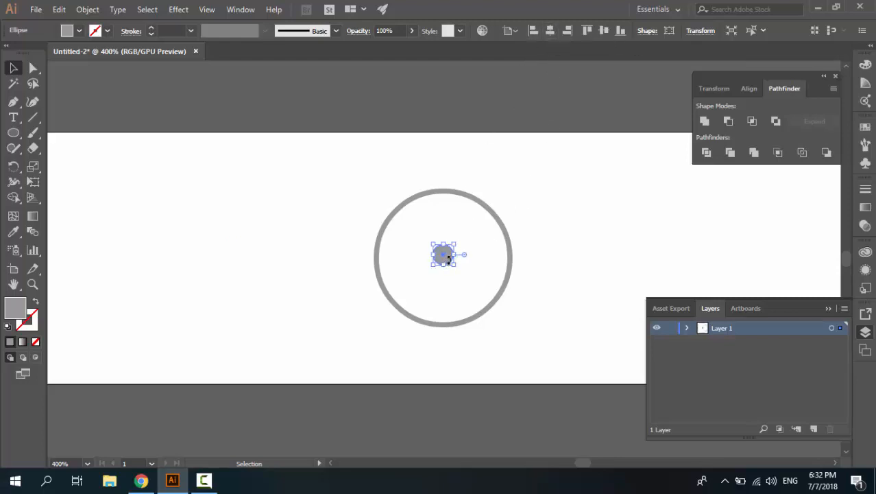
scroll(448, 256, "up", 3)
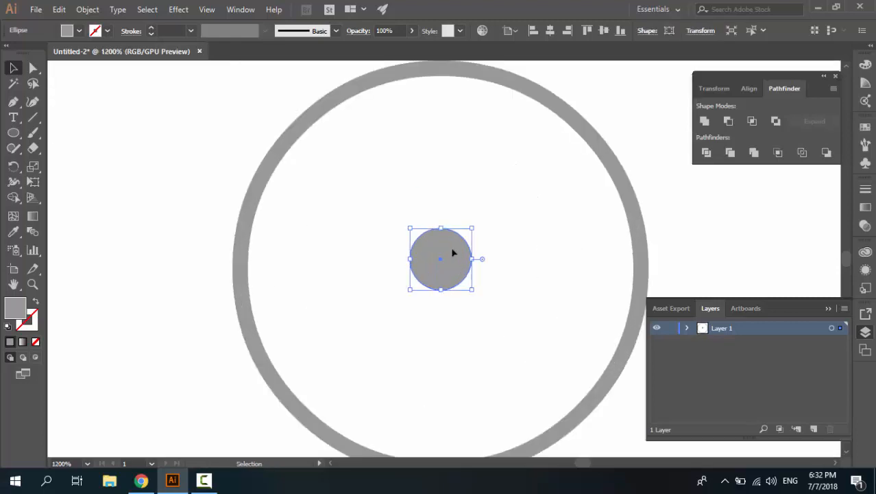
left_click_drag(452, 253, 458, 176)
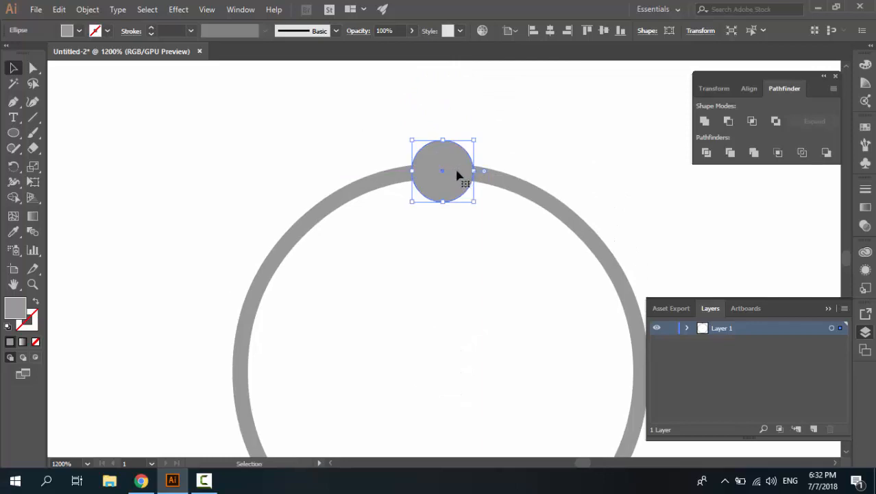
left_click(550, 30)
left_click(489, 170)
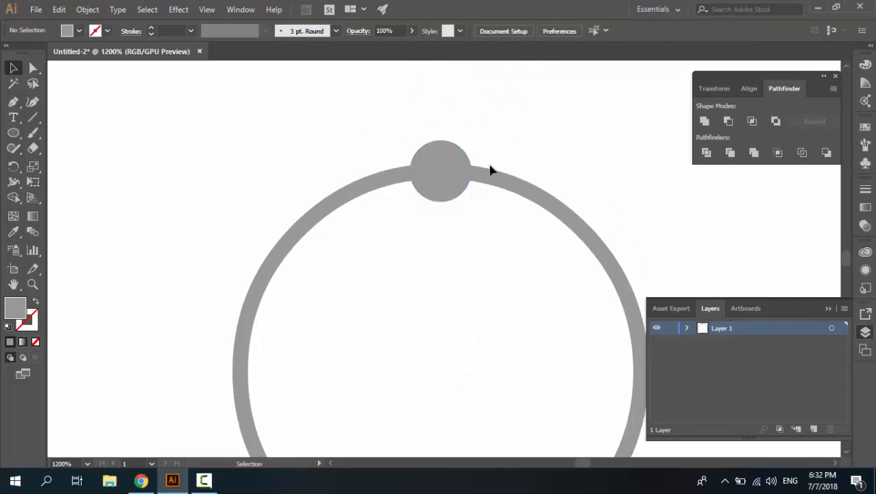
Step: Reshape the small circle into a dome by moving its bottom anchor point up to the circle's center
left_click(450, 186)
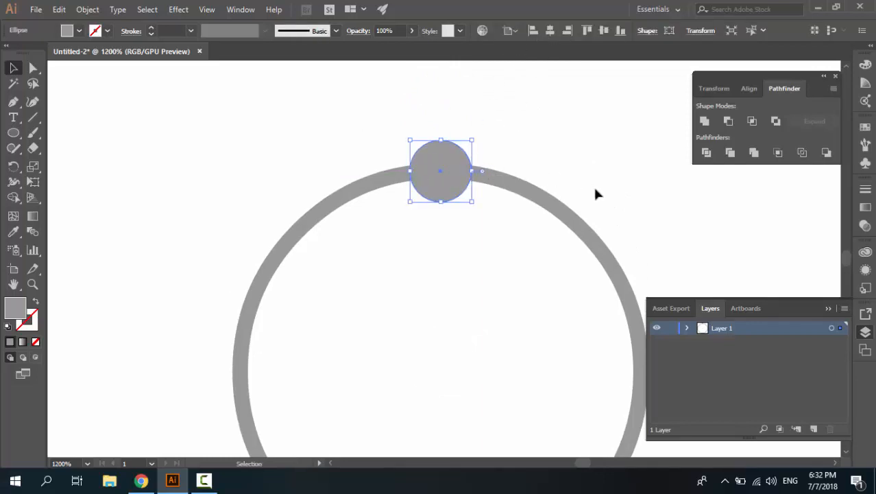
left_click(33, 68)
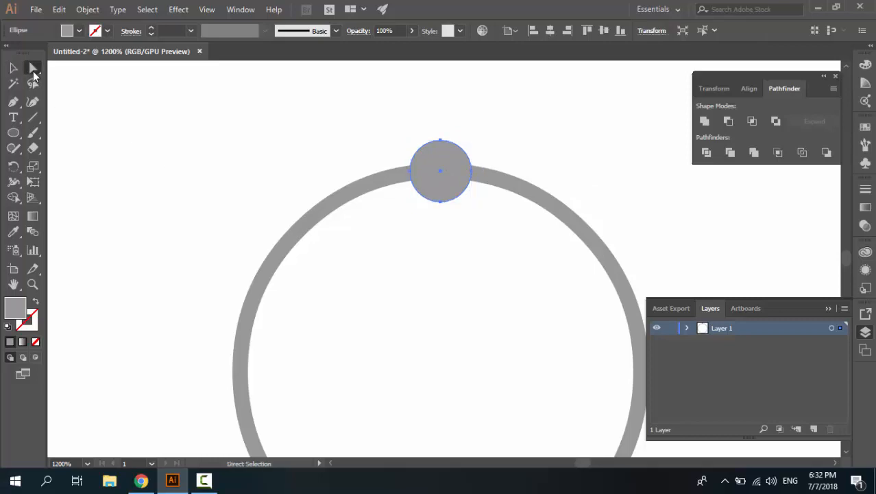
left_click(445, 222)
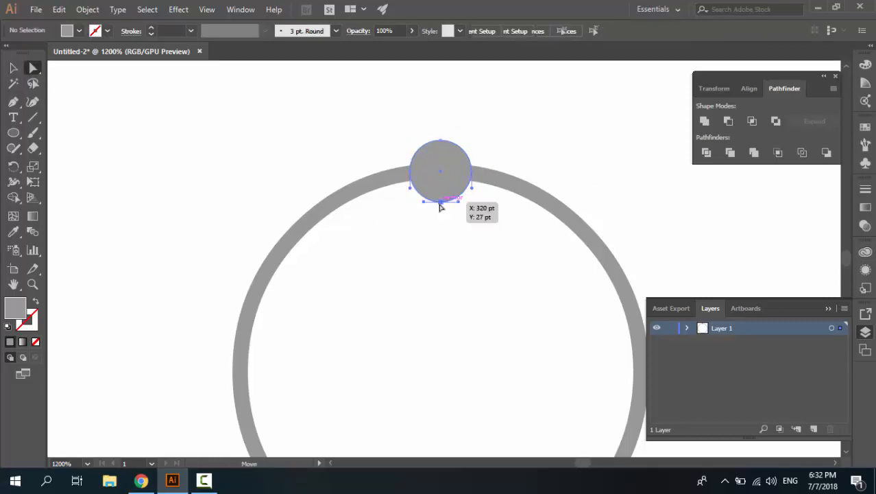
left_click(441, 202)
left_click_drag(441, 204, 441, 171)
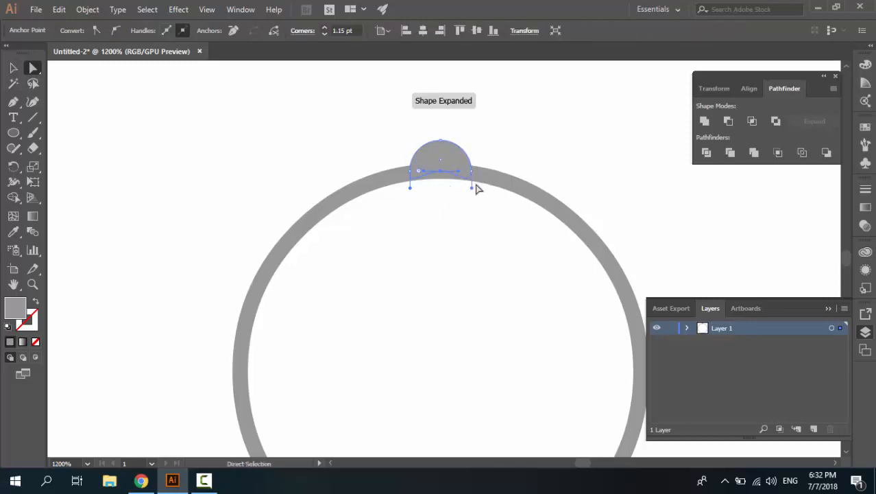
key("v")
left_click(264, 207)
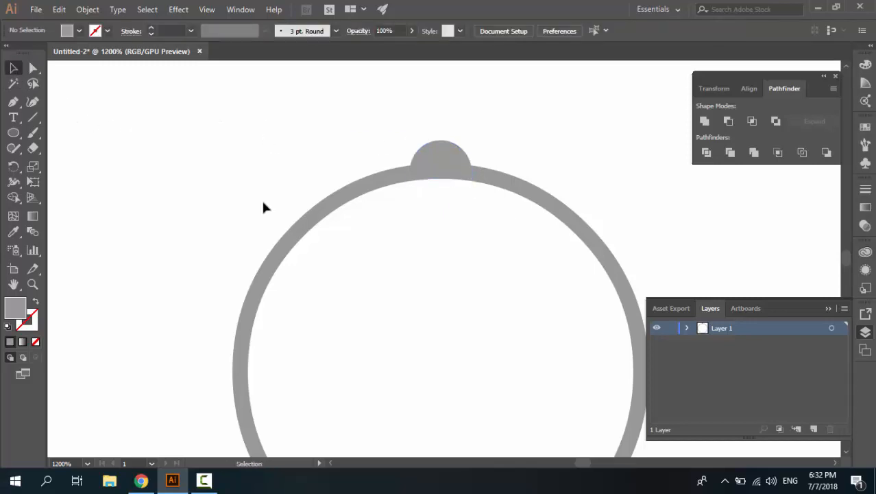
Step: Duplicate the dome from the top of the ring straight down onto the ring's bottom edge
key("ctrl+minus")
key("ctrl+minus")
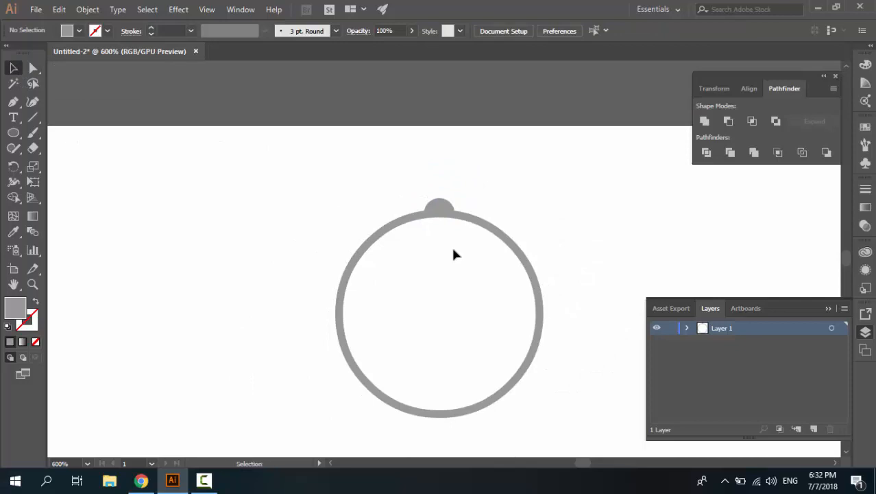
left_click_drag(434, 276, 414, 243)
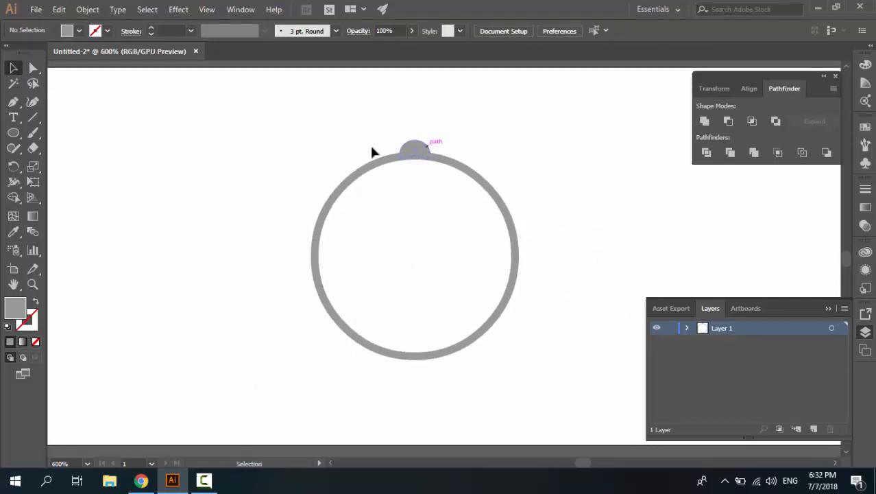
left_click(411, 153)
key("a")
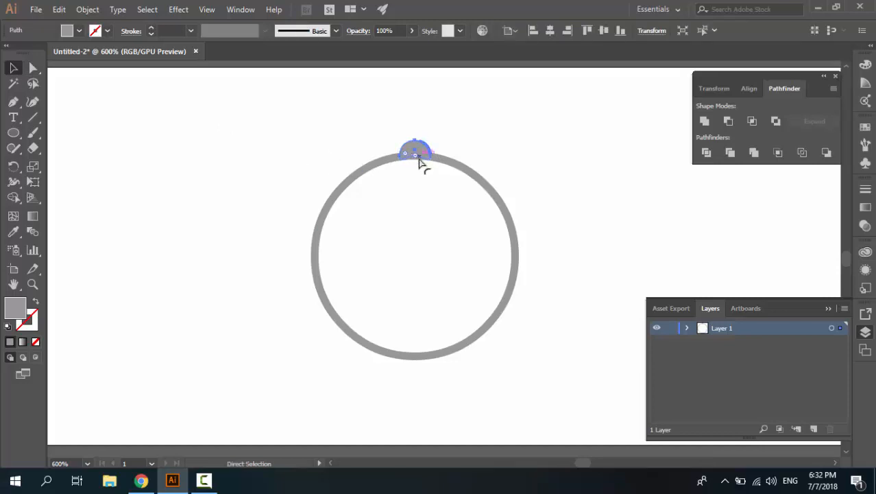
key("v")
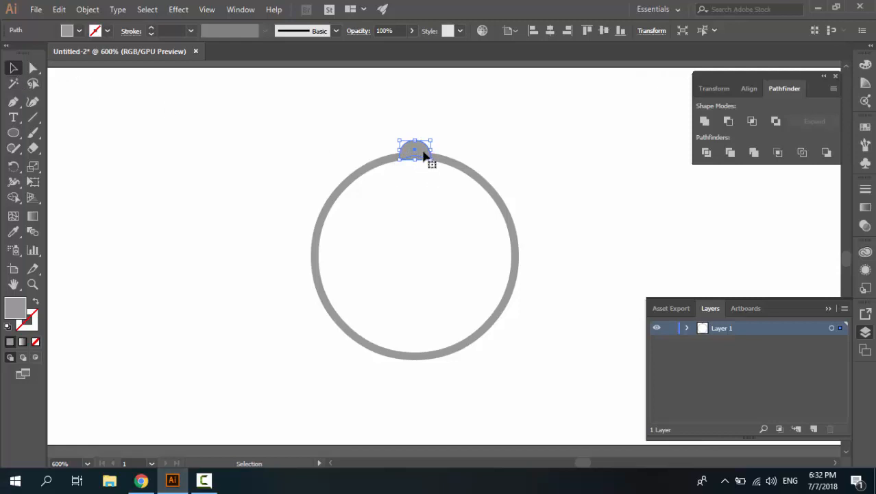
key("ctrl+plus")
scroll(413, 288, "down", 3)
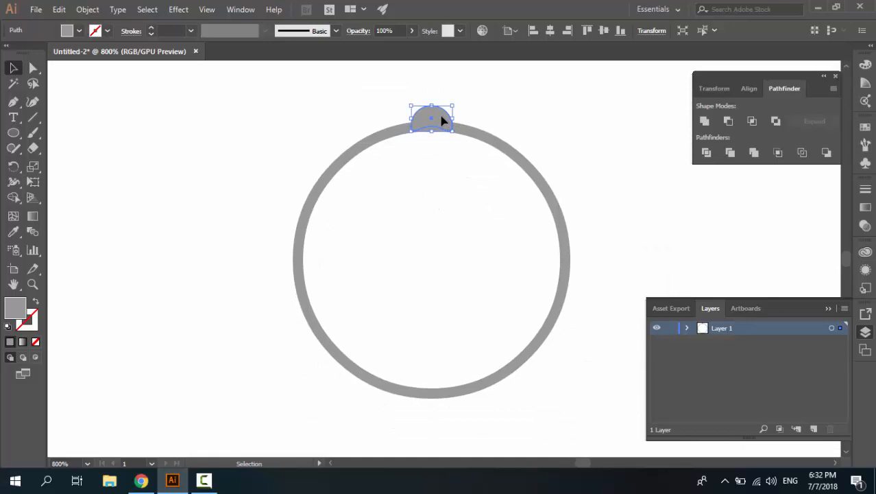
left_click_drag(442, 120, 433, 384)
Step: Reflect the bottom dome copy across the horizontal axis
right_click(434, 384)
mouse_move(484, 300)
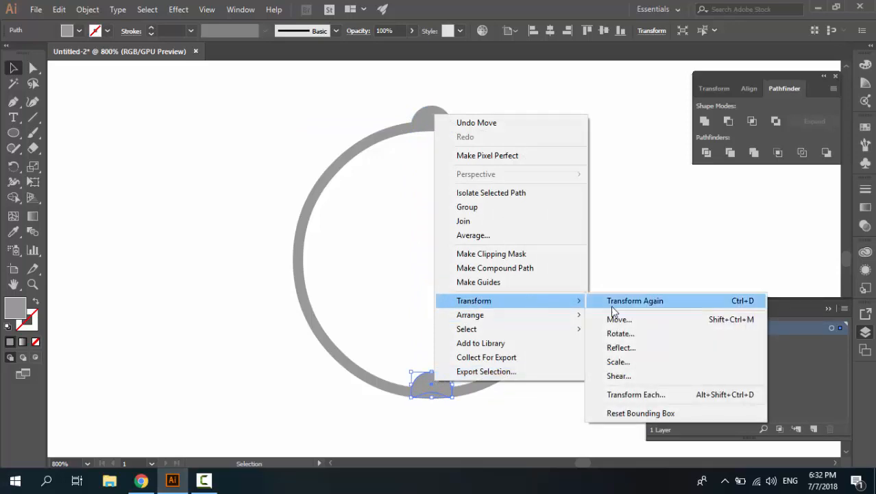
left_click(619, 346)
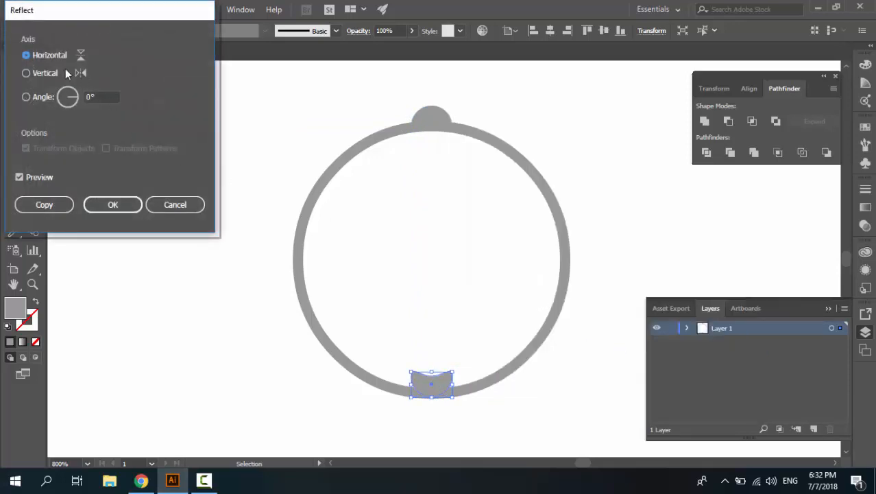
left_click(110, 205)
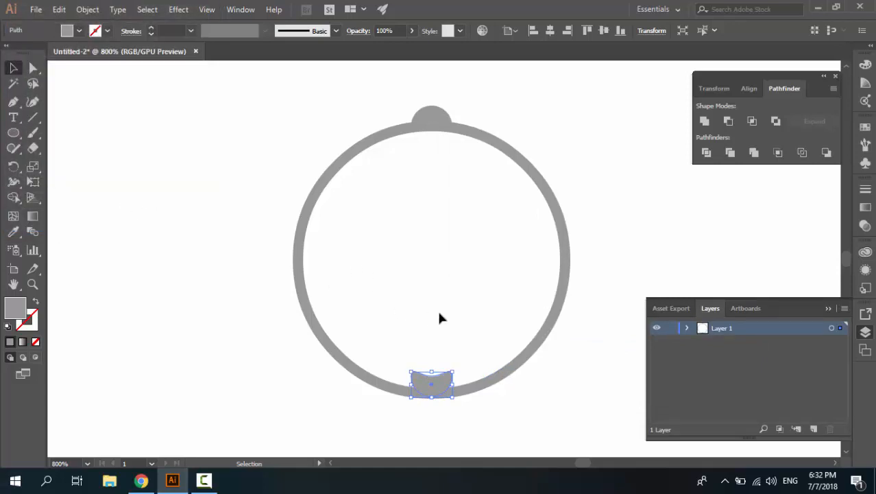
key("ctrl+plus")
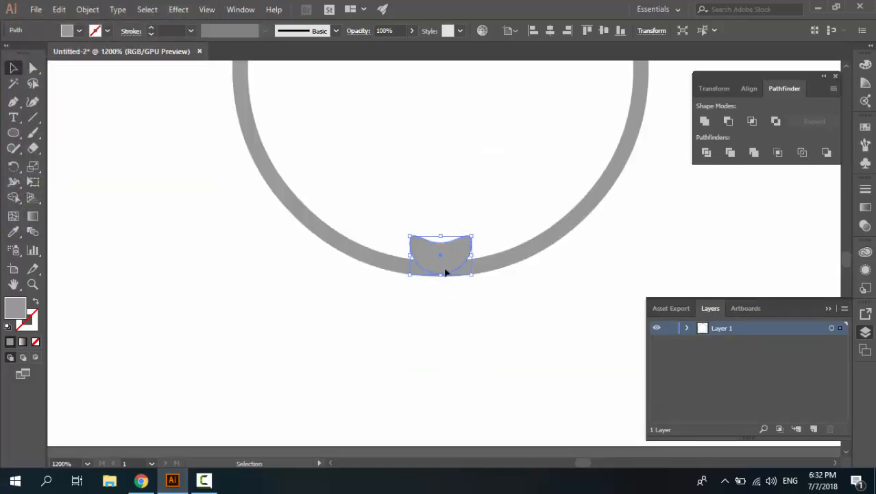
Step: Move the flipped bottom dome straight down so its rounded side protrudes below the ring's outer edge
left_click_drag(444, 272, 450, 294)
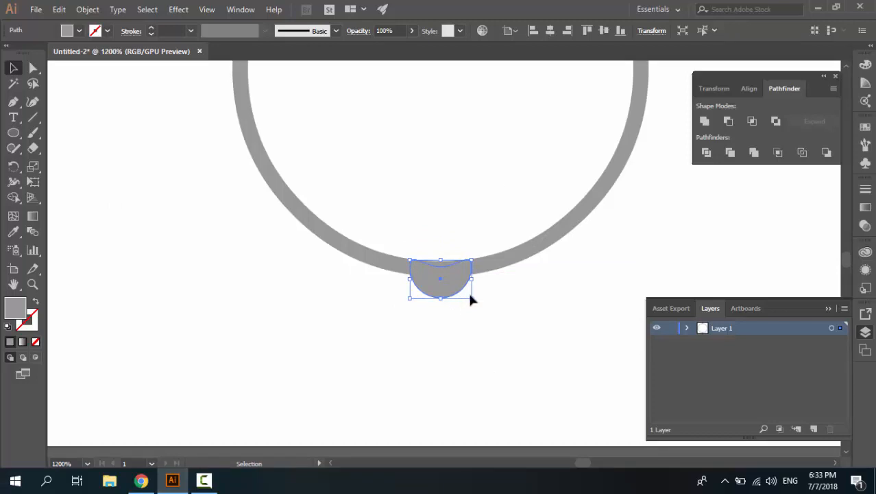
key("Down")
key("Down")
key("Up")
key("Up")
key("Down")
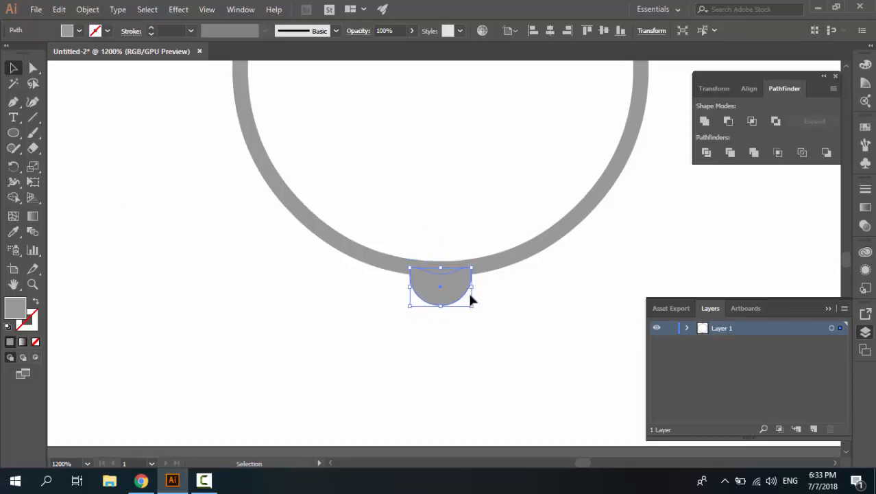
left_click(530, 295)
Step: Shift the top dome slightly downward so its lower corners meet the ring's inner edge
scroll(535, 296, "up", 5)
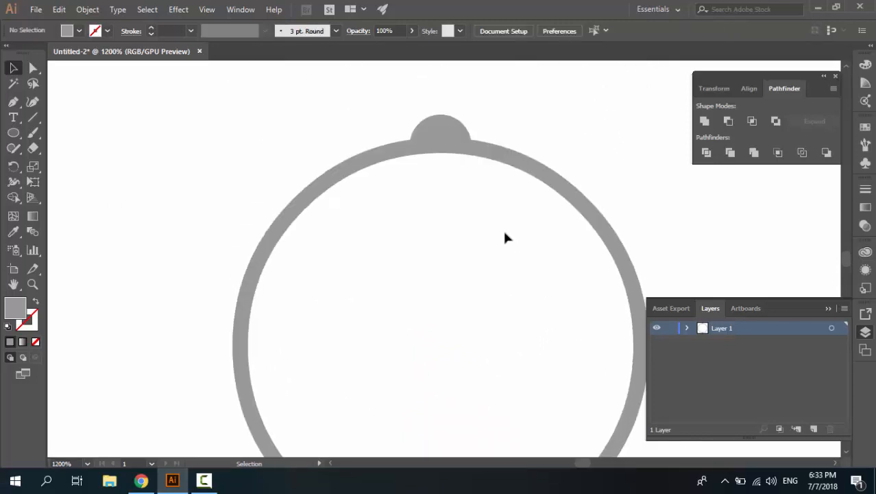
left_click(453, 131)
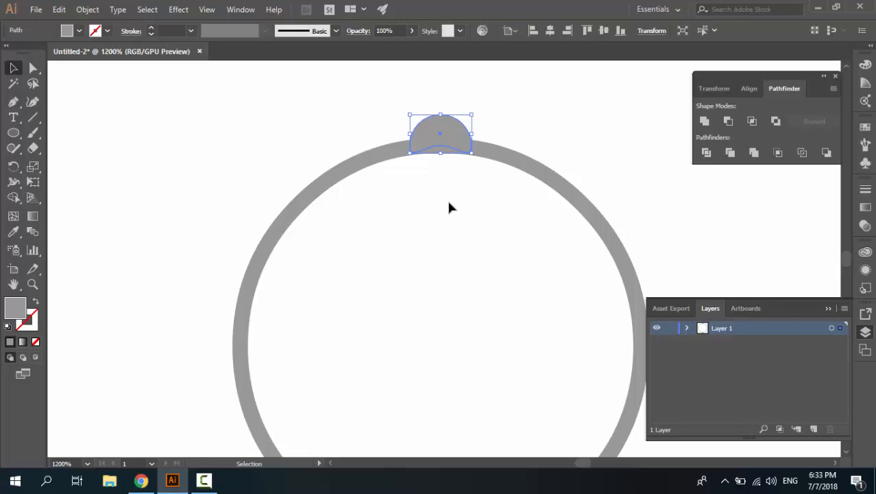
key("ctrl+plus")
key("ctrl+plus")
key("a")
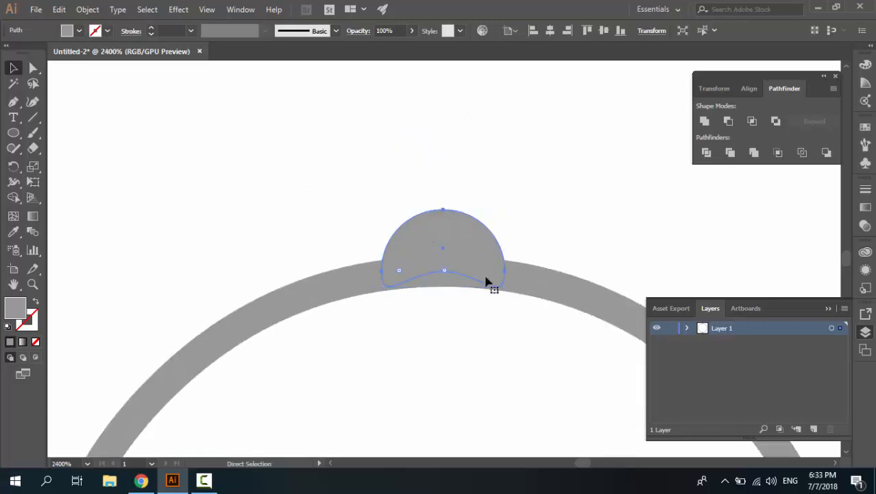
key("v")
key("ctrl+plus")
key("Down")
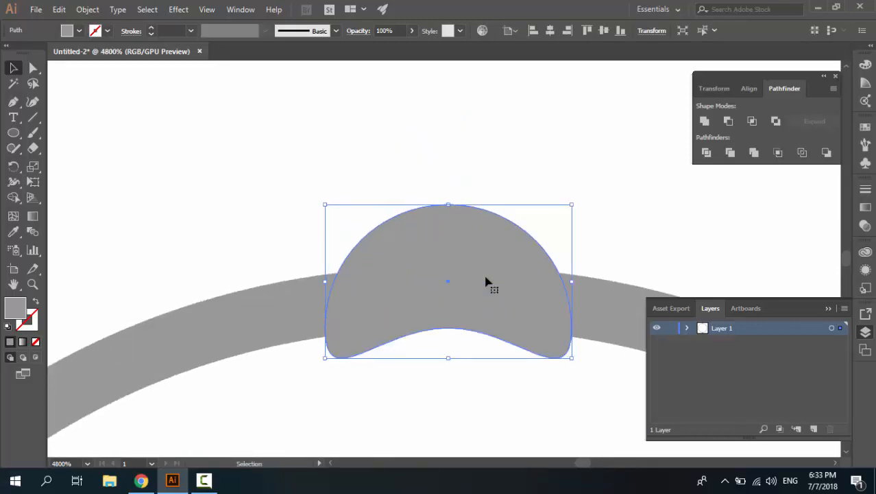
key("Up")
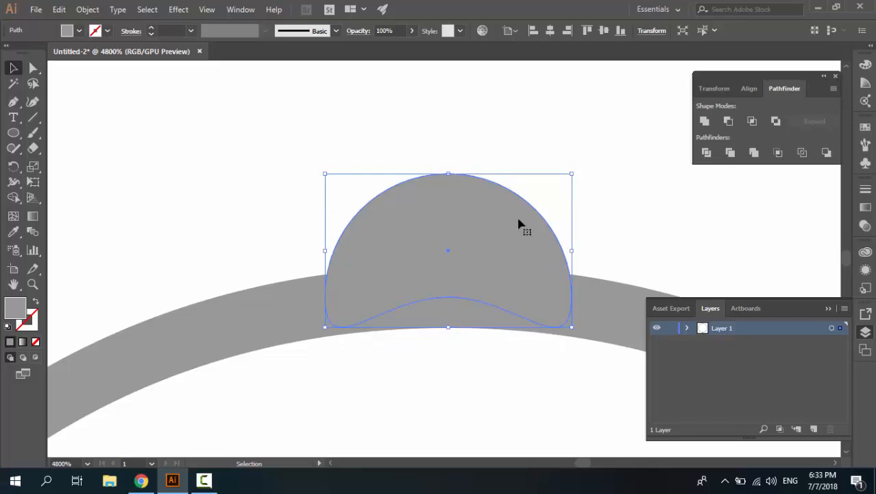
left_click(585, 196)
left_click(488, 247)
left_click_drag(478, 249, 478, 258)
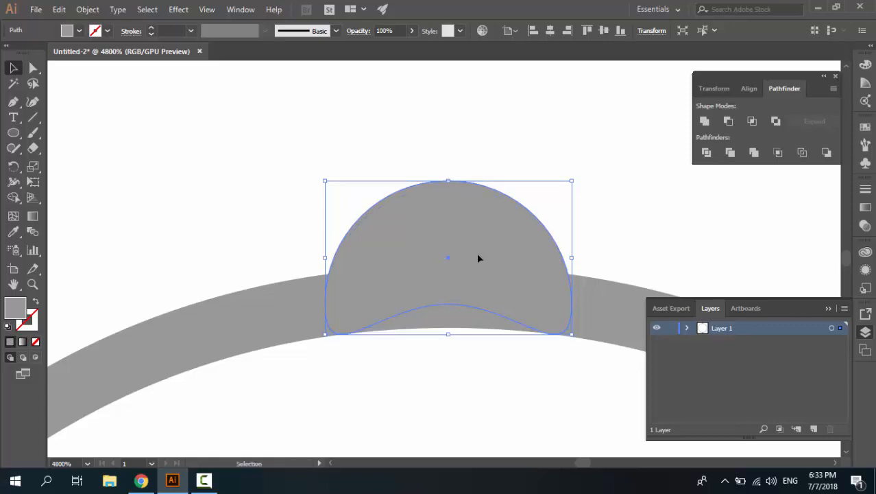
Step: Raise the bottom dome slightly so its upper corners meet the ring's inner edge
scroll(508, 357, "down", 5)
scroll(505, 368, "up", 3)
scroll(505, 369, "down", 7)
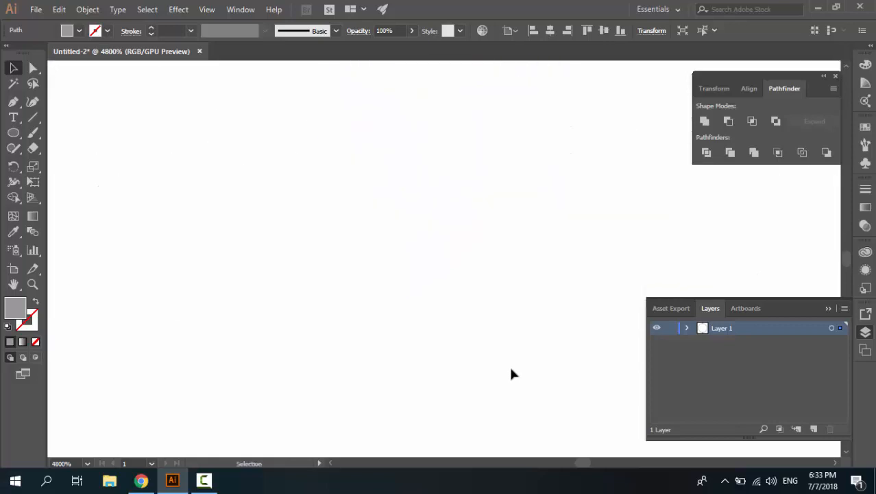
scroll(507, 364, "up", 7)
left_click_drag(457, 353, 451, 318)
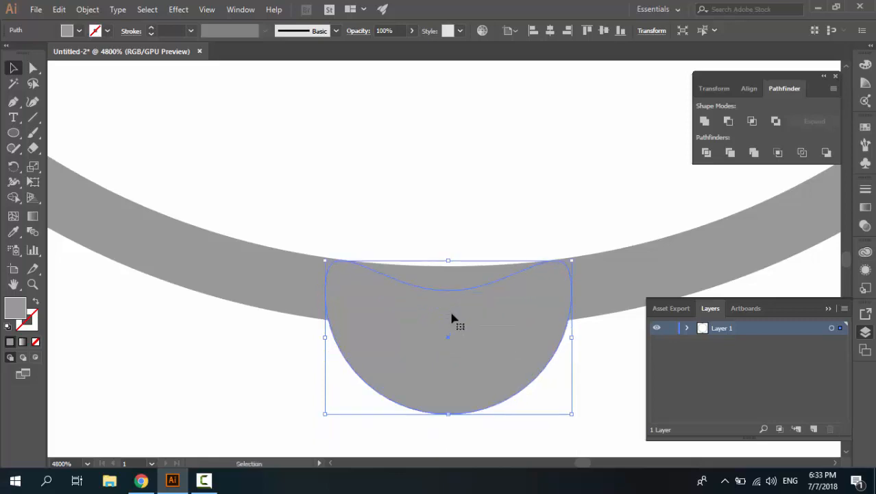
left_click(474, 169)
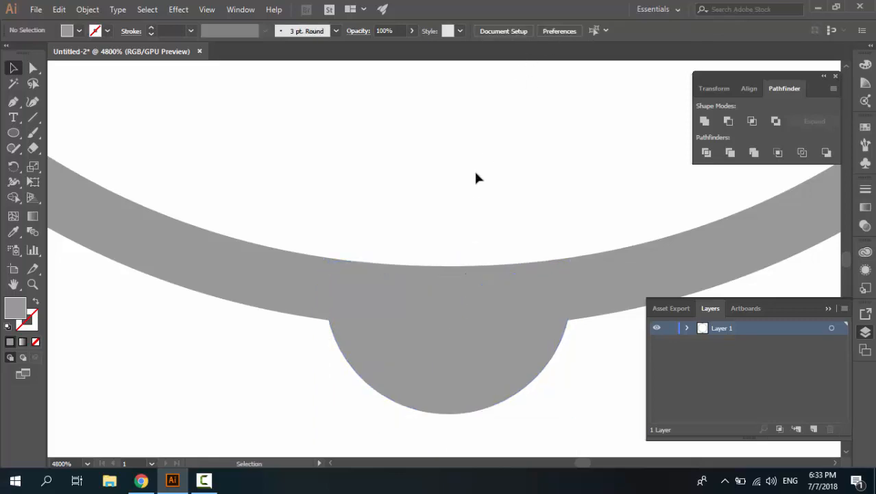
Step: Group the top and bottom domes together
key("ctrl+minus")
key("ctrl+minus")
key("ctrl+minus")
key("ctrl+minus")
key("ctrl+minus")
left_click_drag(411, 183, 369, 285)
left_click(401, 158)
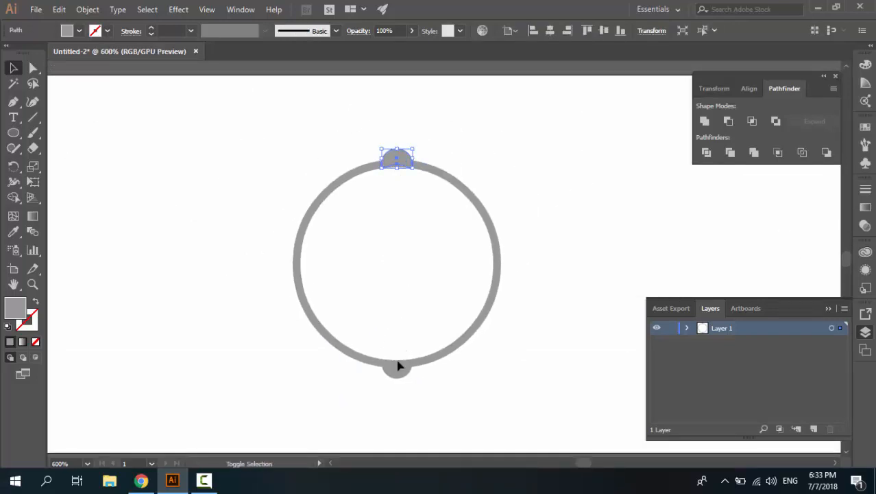
left_click(398, 365, "shift")
key("ctrl+g")
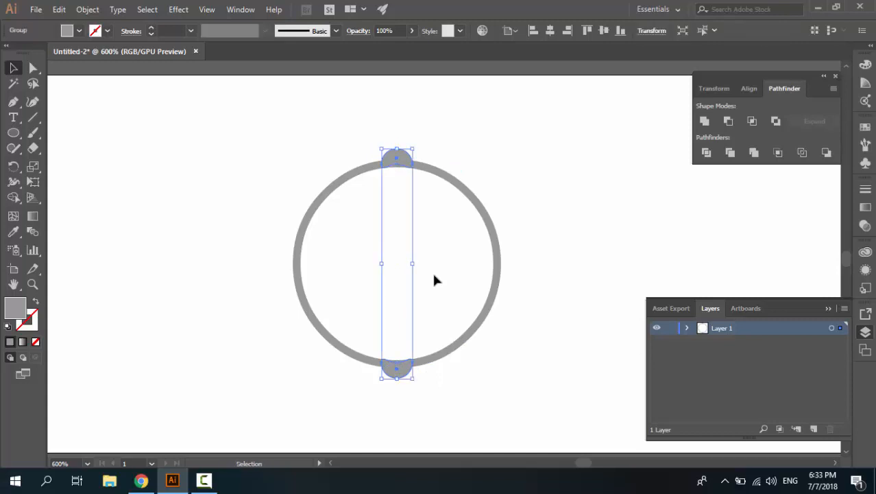
right_click(402, 162)
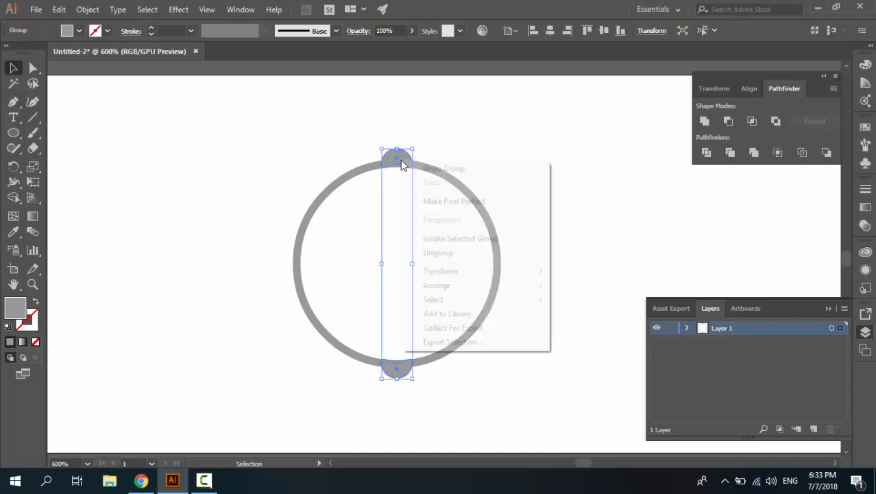
mouse_move(436, 275)
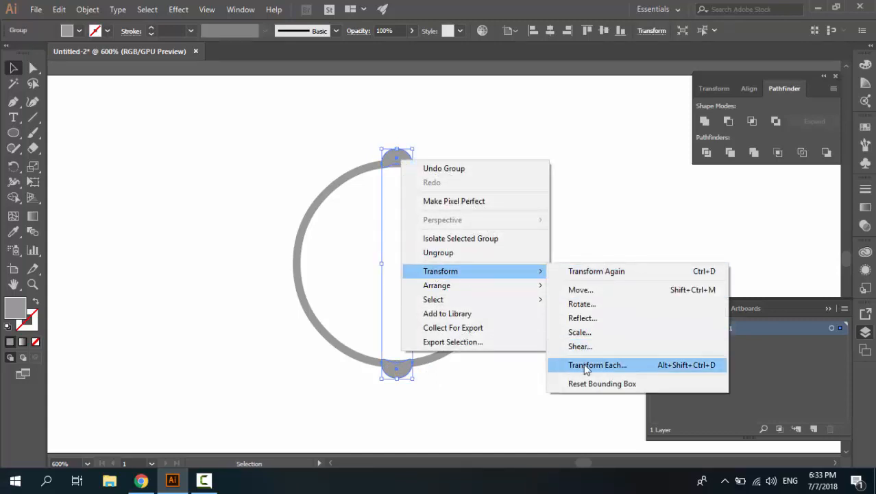
left_click(587, 366)
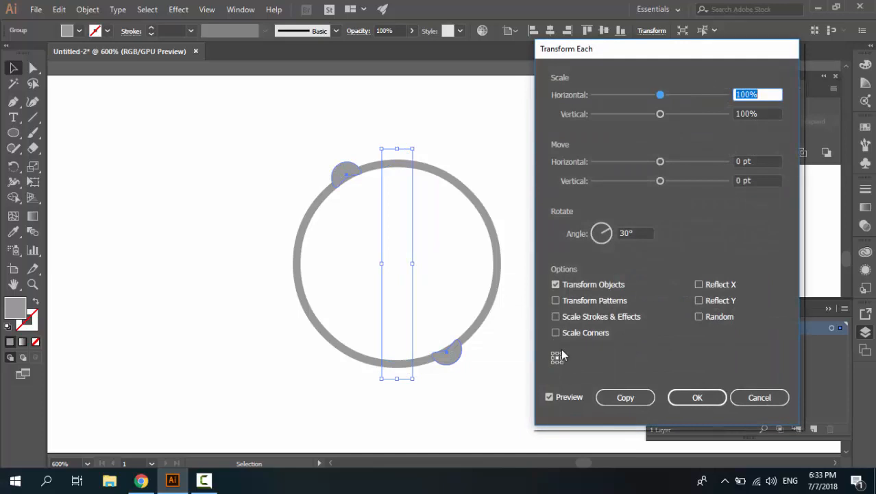
left_click(754, 397)
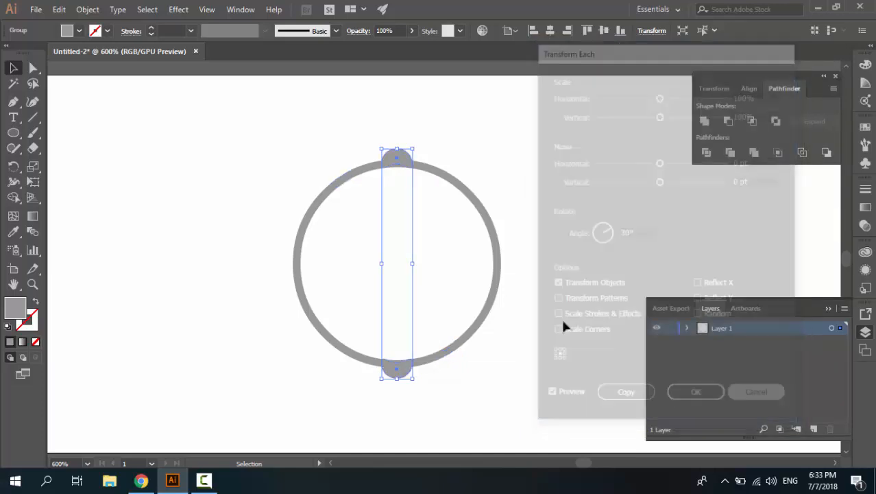
Step: Create a copy of the grouped domes rotated 30° about their center with Transform Each
left_click(480, 186)
left_click(405, 170)
right_click(406, 169)
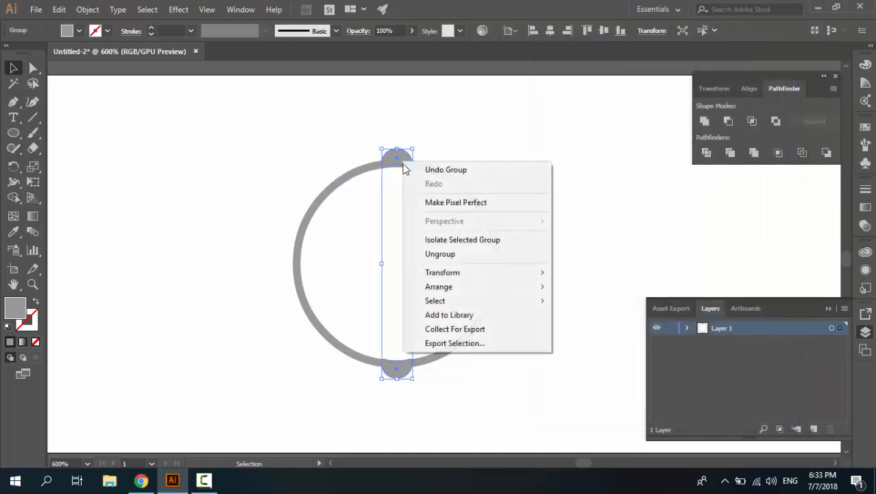
mouse_move(487, 278)
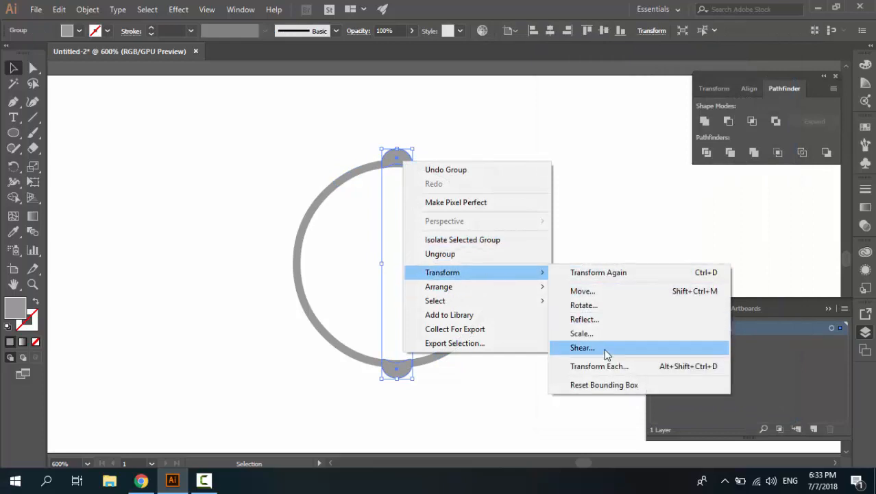
left_click(595, 364)
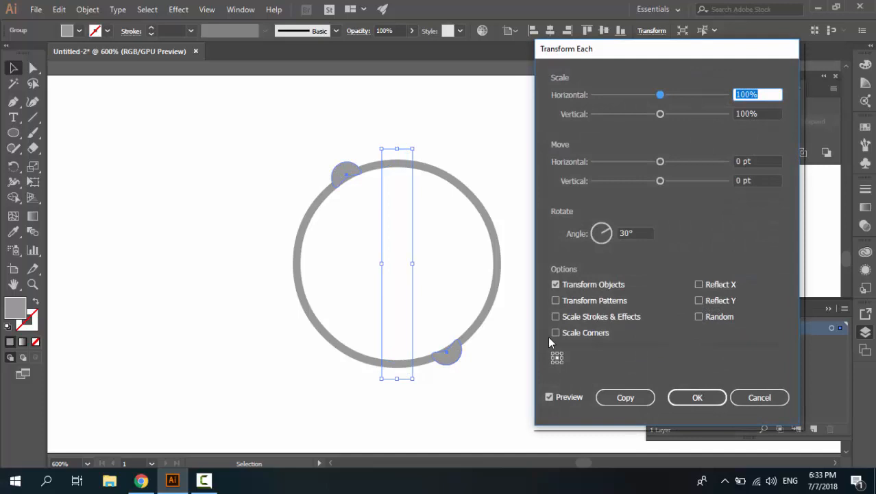
left_click(625, 233)
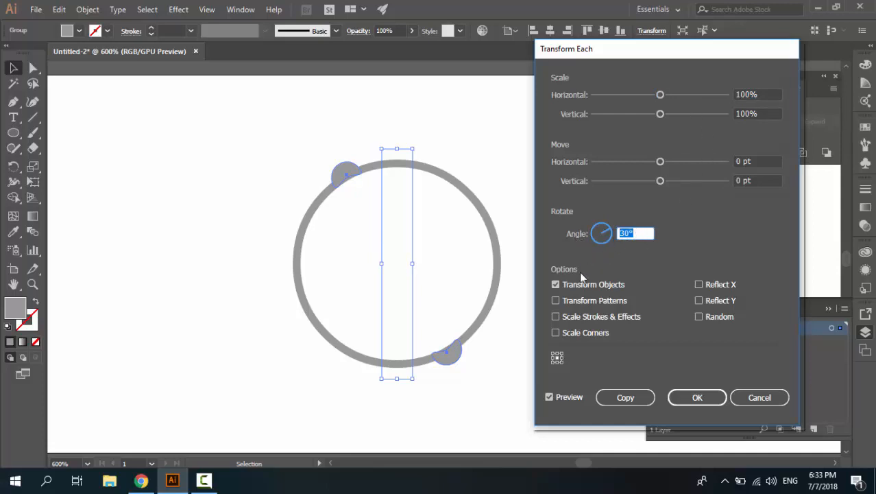
left_click(631, 399)
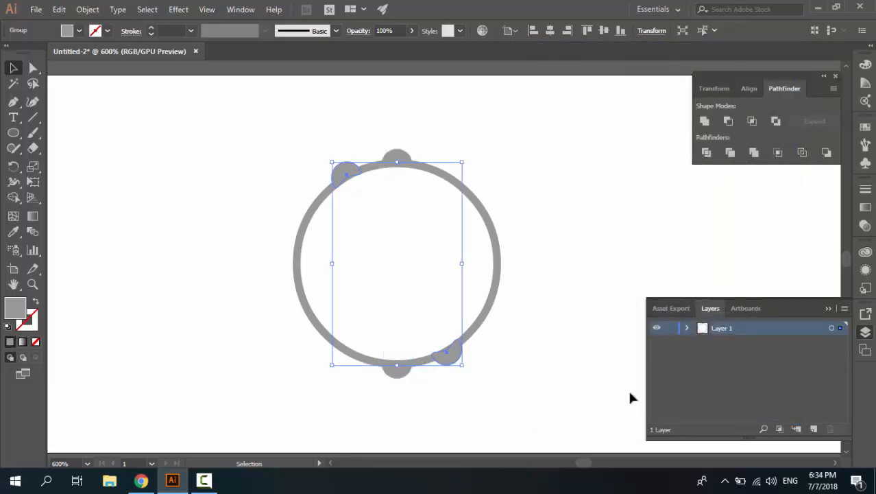
Step: Repeat the rotated copy four more times to distribute the dome pairs evenly around the whole ring
key("ctrl+d")
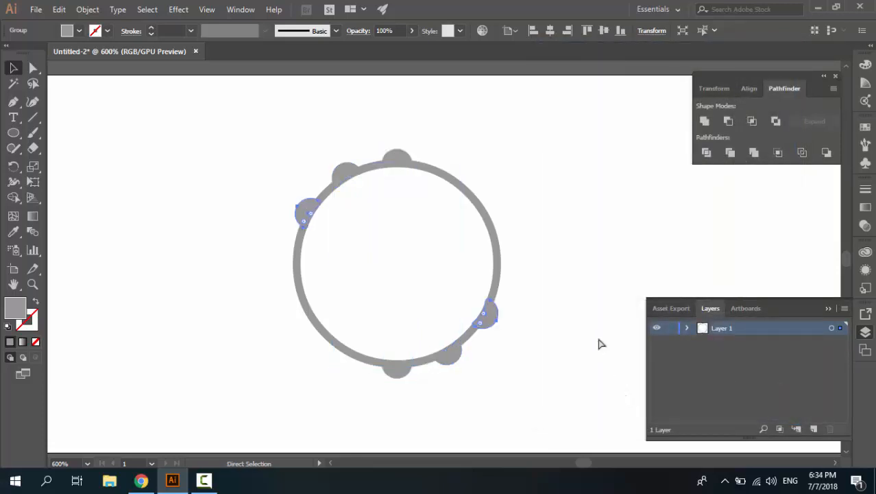
key("ctrl+d")
key("ctrl+d")
key("ctrl+d")
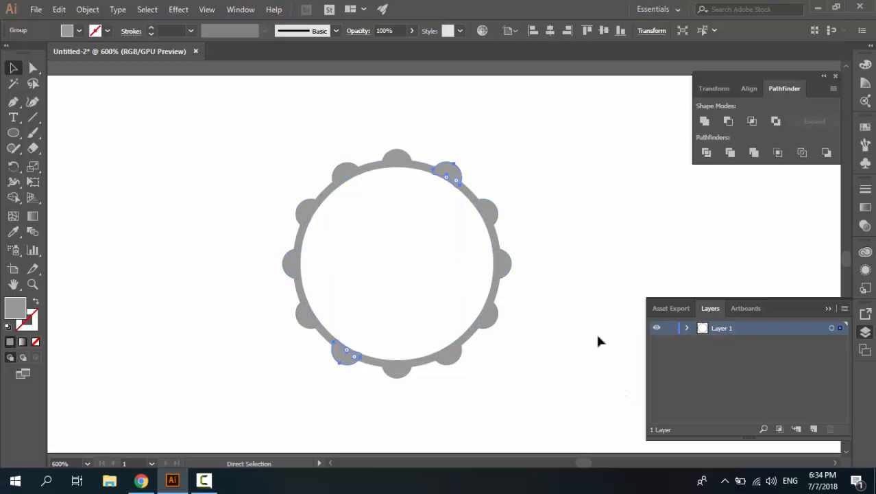
key("v")
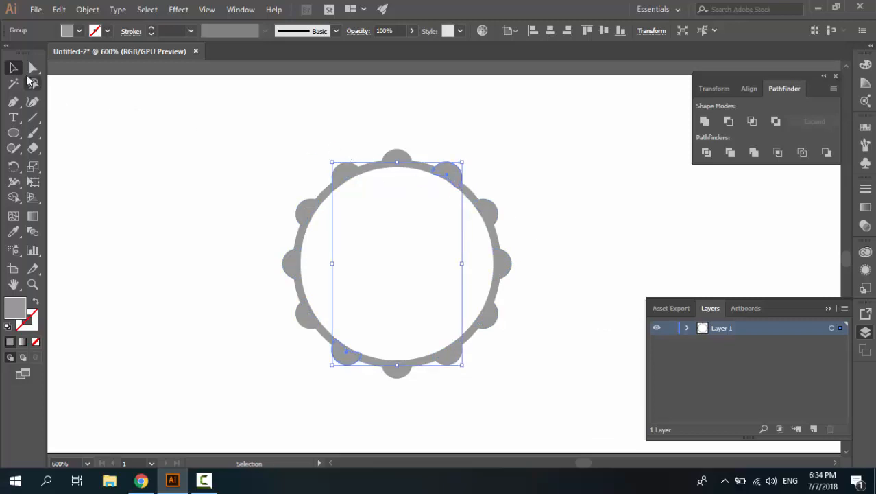
left_click(266, 155)
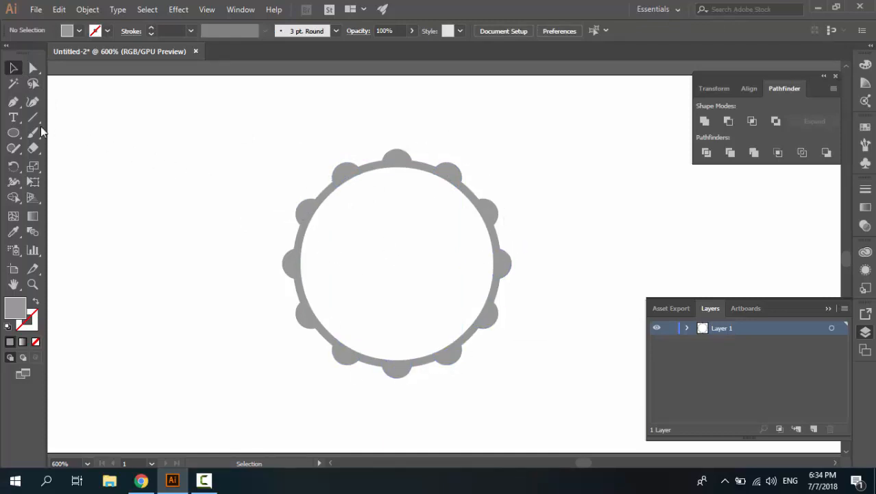
Step: Draw a 12 by 12 pt circle with the Ellipse tool
left_click(14, 132)
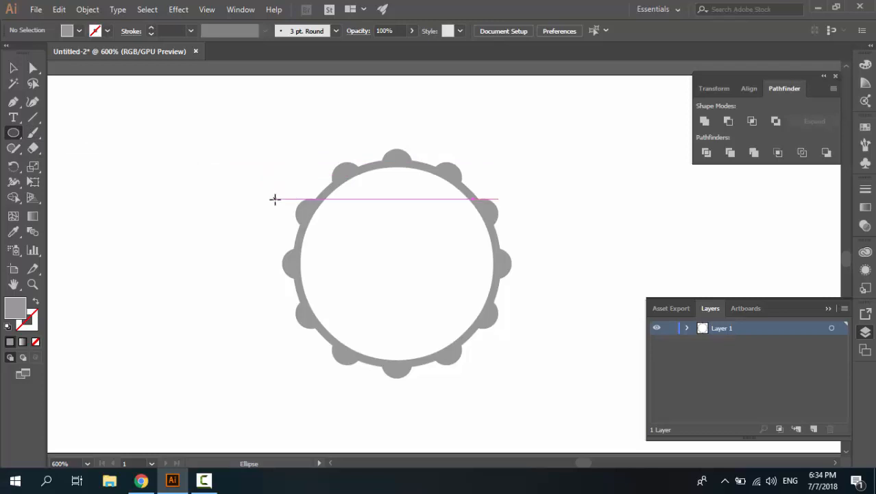
left_click(275, 199)
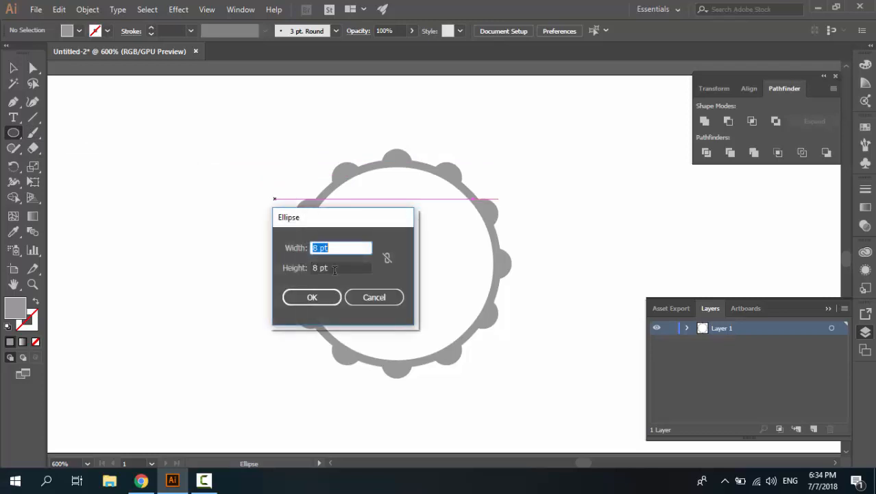
type("12")
key("Tab")
type("12")
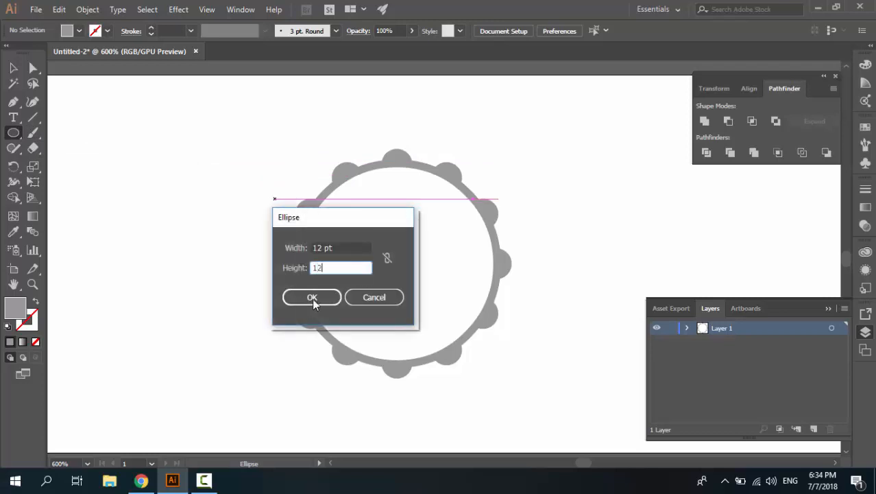
left_click(313, 297)
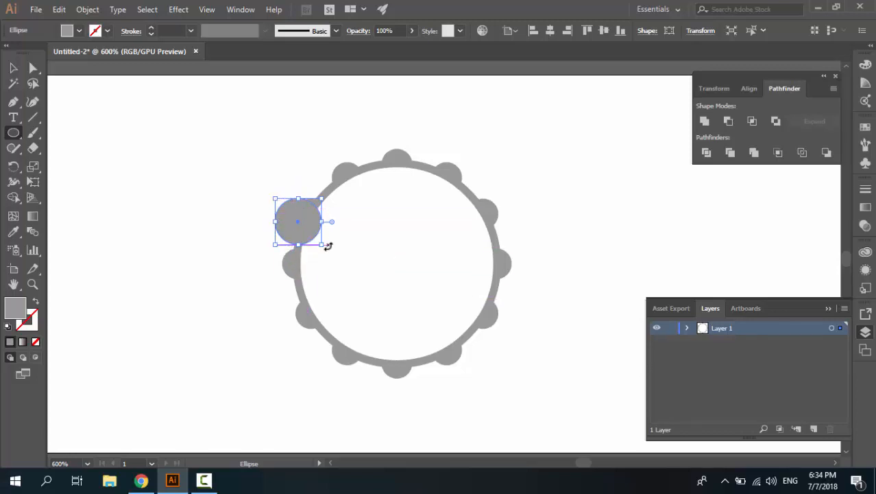
Step: Swap the small circle's gray fill for a 2 pt gray stroke and center it horizontally and vertically inside the ring
key("shift+x")
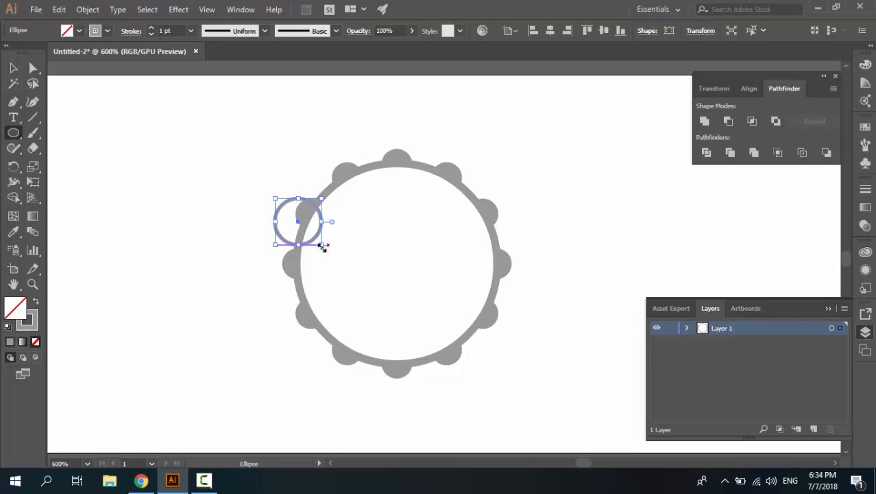
left_click(152, 28)
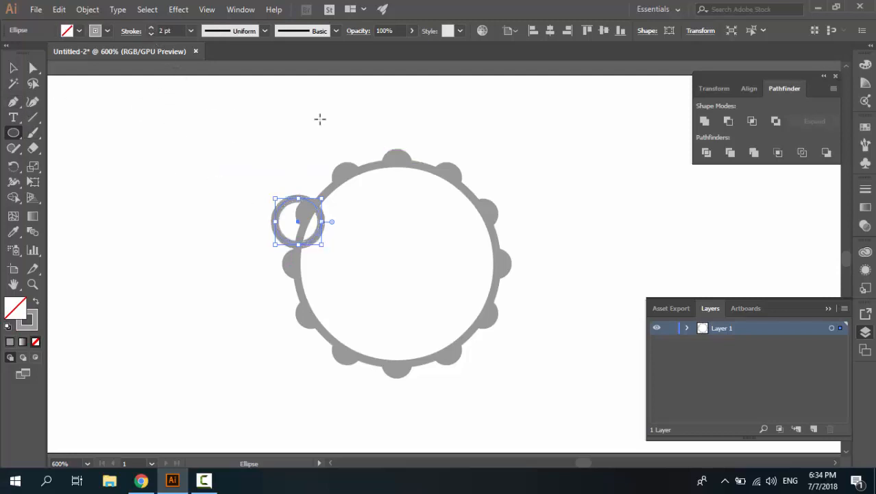
left_click(550, 30)
left_click(603, 30)
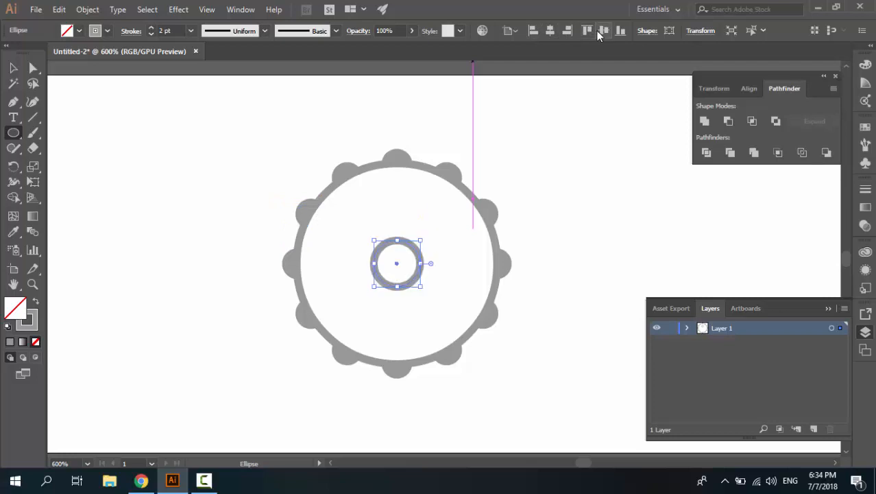
key("v")
left_click(206, 175)
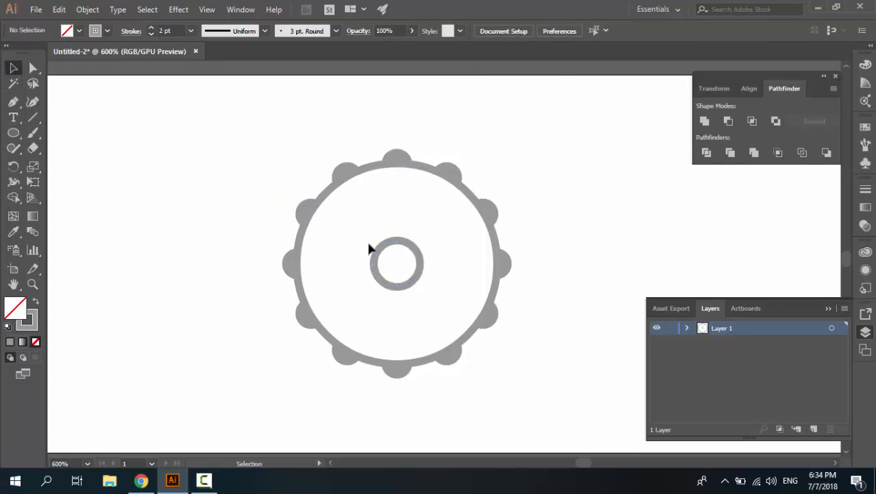
key("ctrl+plus")
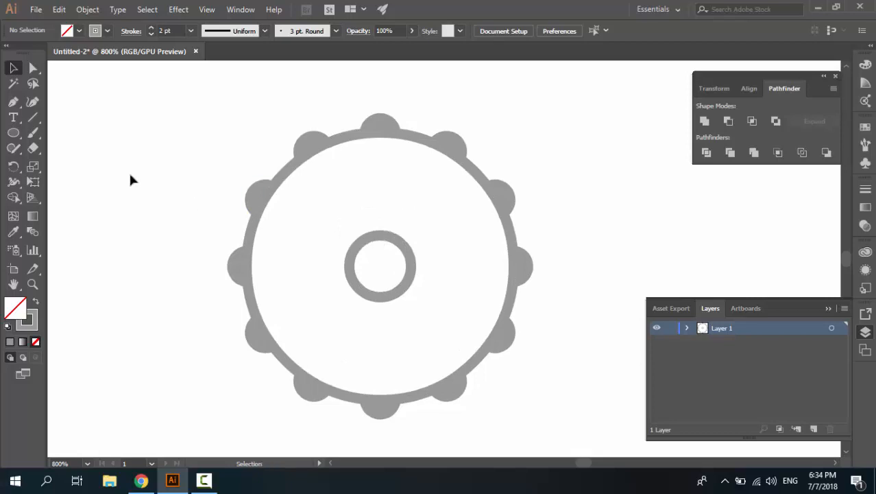
Step: Draw a 2 by 20 pt rectangle with a gray fill and no stroke beside the gear ring
left_click_drag(13, 132, 42, 133)
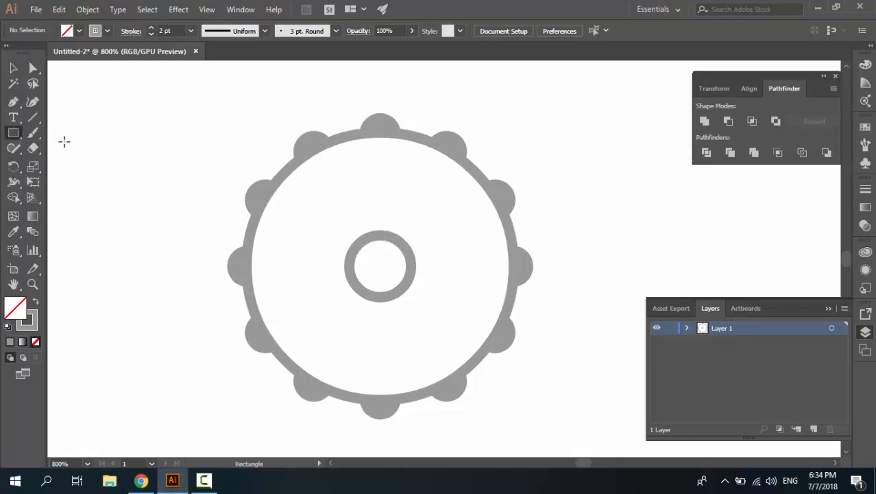
key("shift+x")
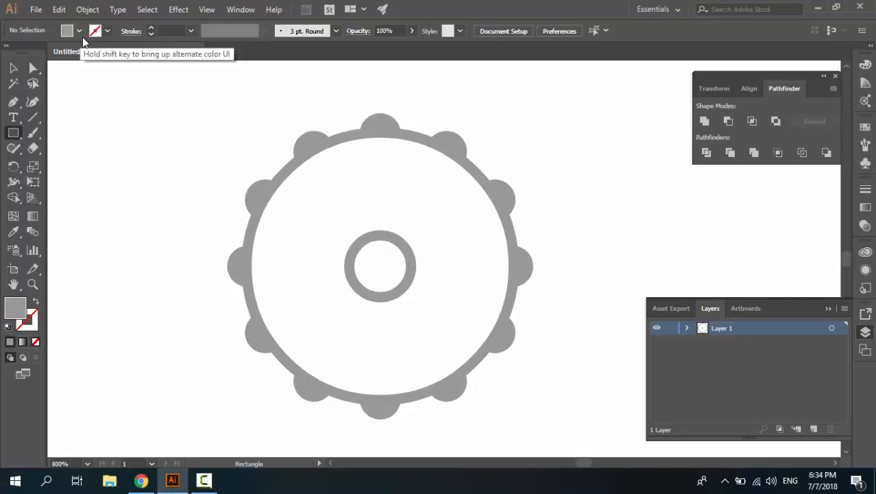
left_click(174, 219)
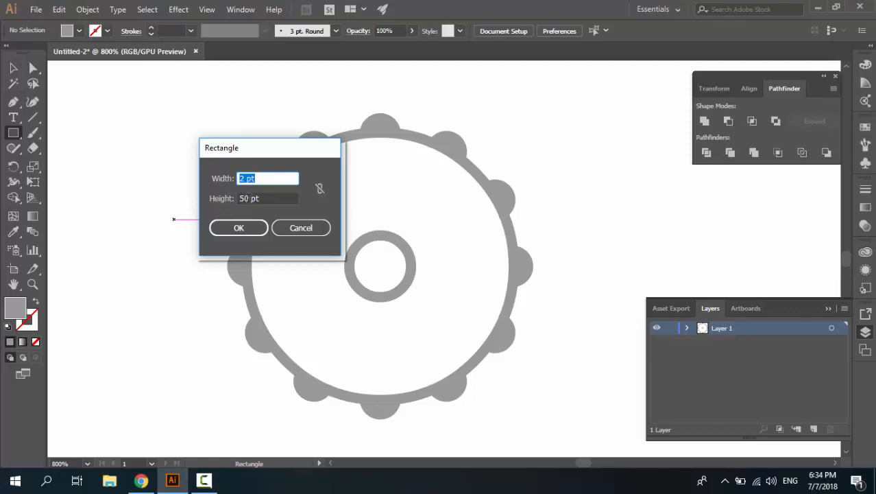
double_click(247, 198)
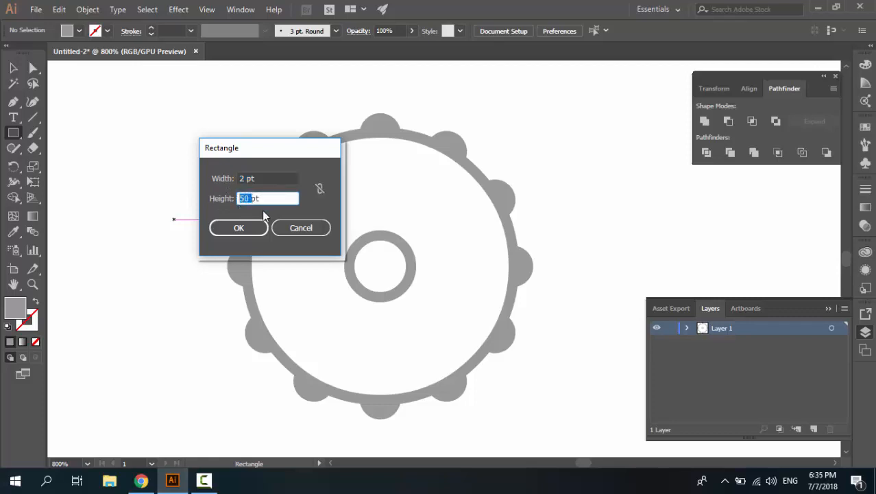
type("20")
left_click(253, 227)
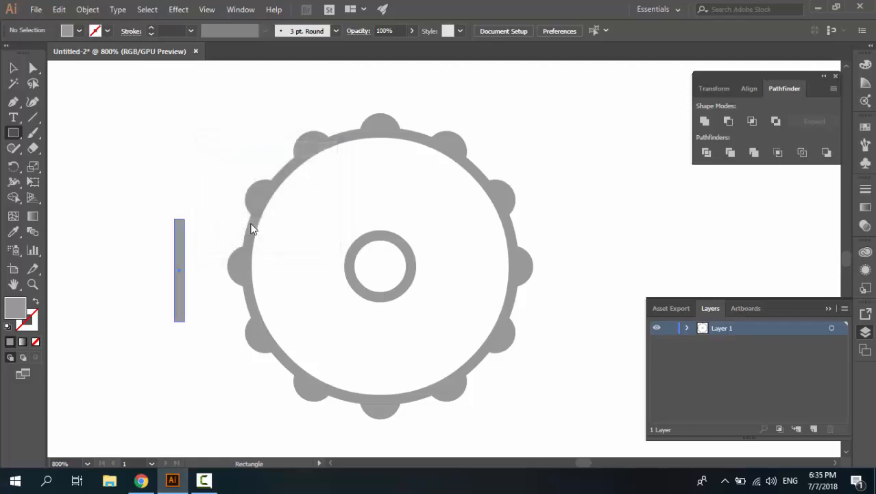
Step: Move the thin bar inside the ring, center it horizontally, and place it vertically so it joins the topmost knob to the small ring
key("v")
left_click_drag(178, 260, 372, 184)
left_click(548, 33)
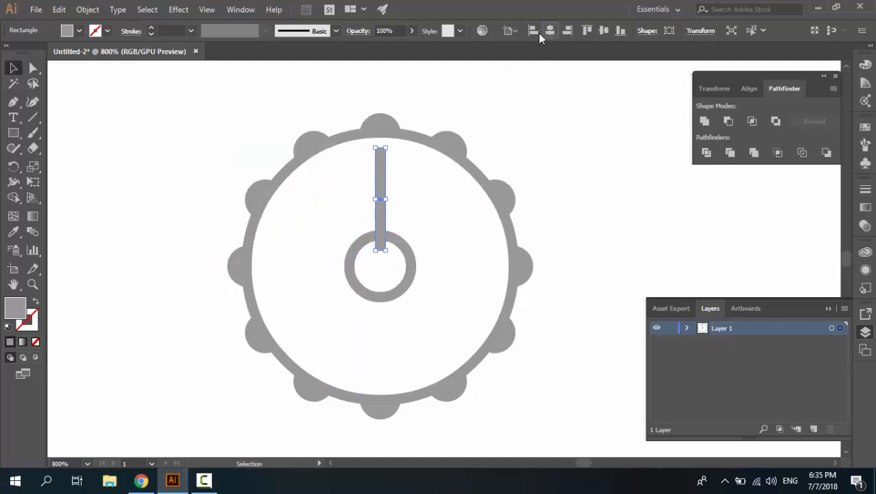
key("ctrl+plus")
key("ctrl+plus")
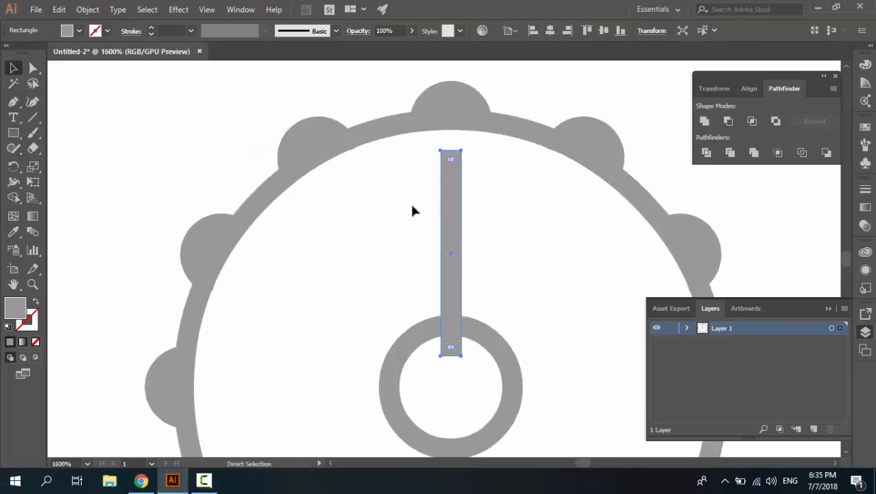
left_click_drag(454, 218, 453, 188)
left_click(511, 198)
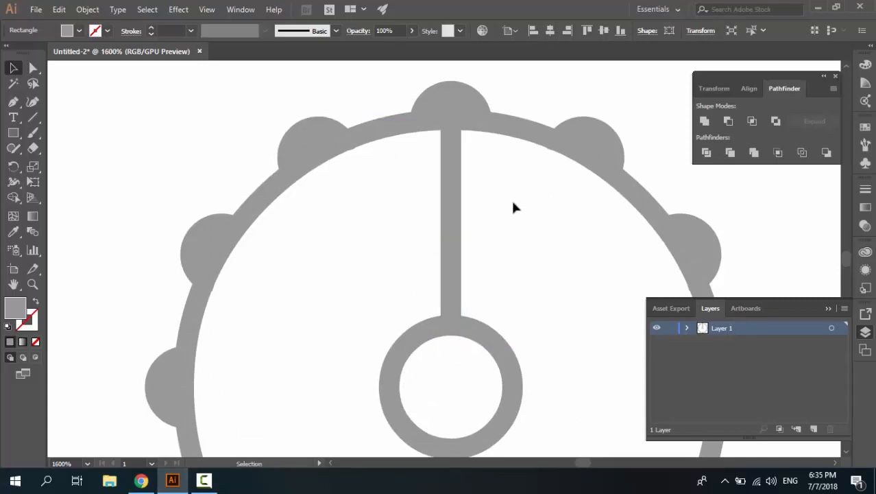
Step: Align the large ring's 2 pt stroke to the inside of its path
key("ctrl+minus")
key("ctrl+minus")
key("ctrl+minus")
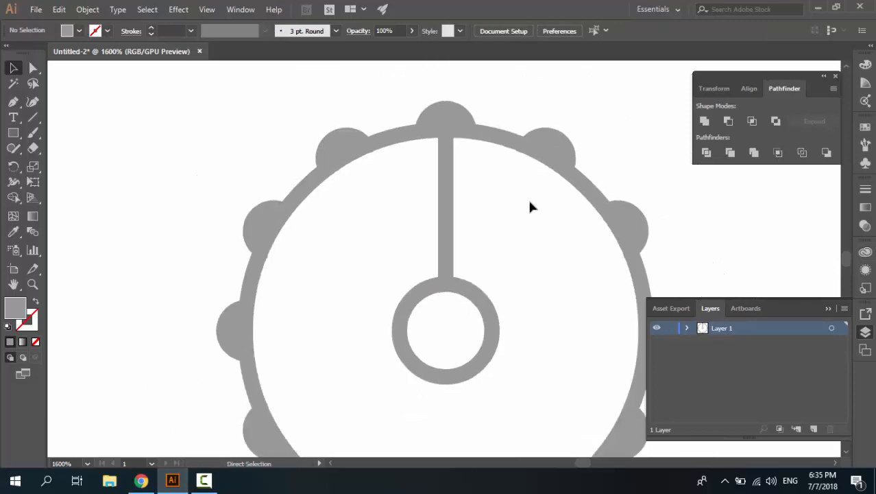
key("ctrl+plus")
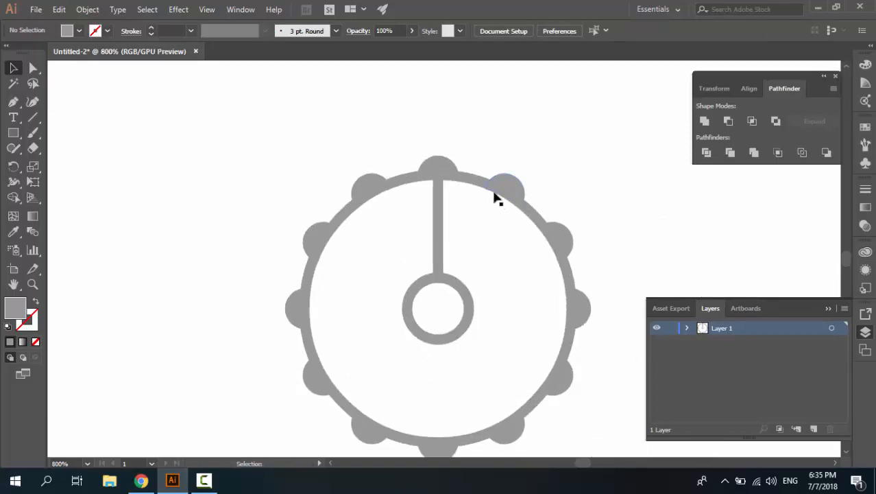
left_click(461, 187)
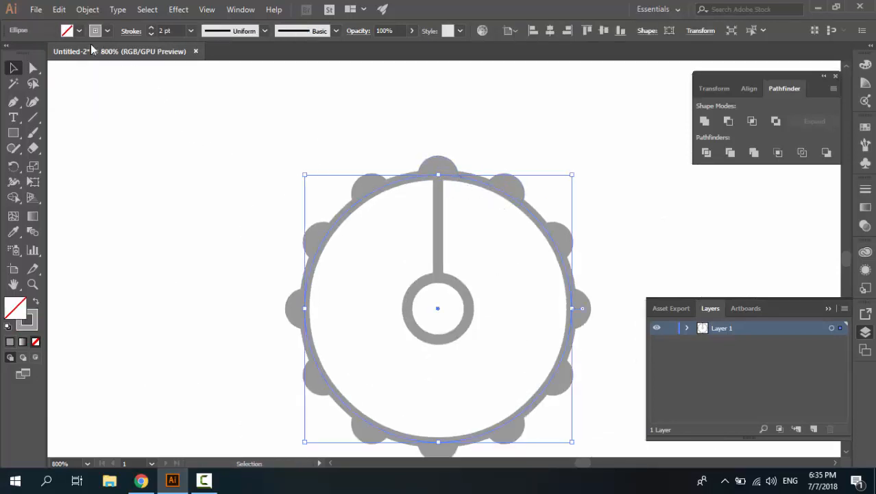
left_click(124, 31)
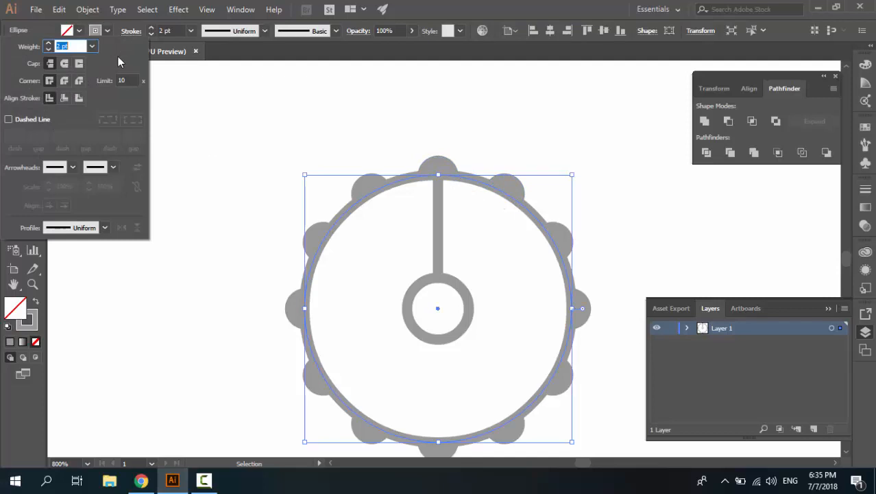
left_click(60, 100)
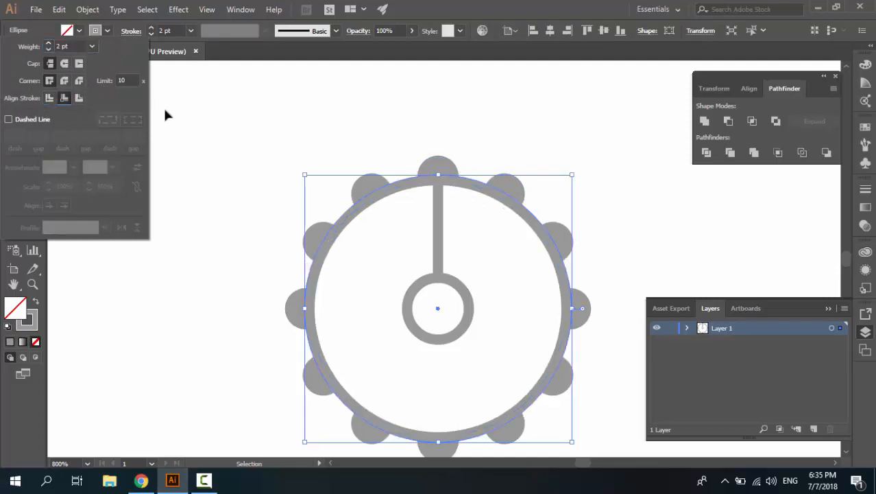
left_click(489, 150)
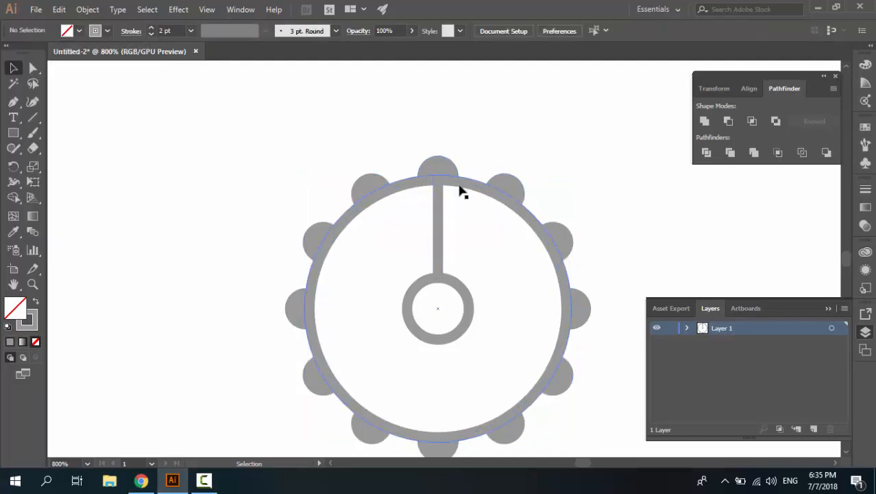
key("ctrl+plus")
key("ctrl+minus")
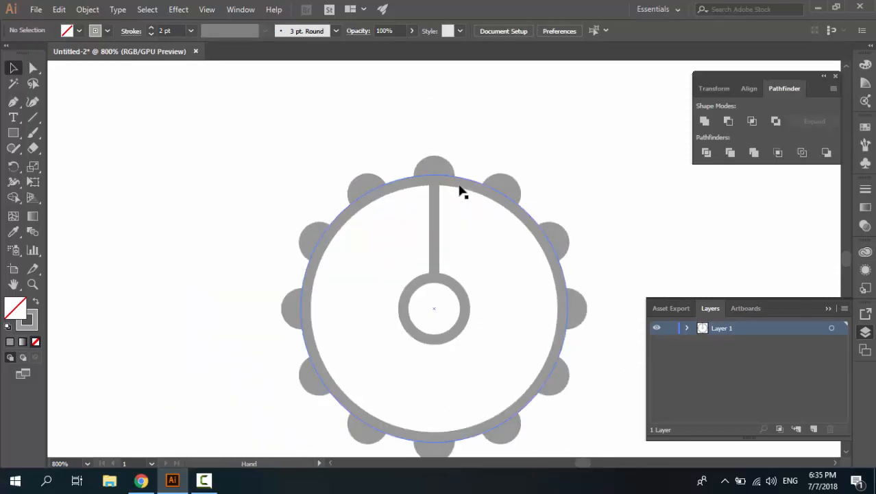
left_click_drag(461, 193, 439, 163)
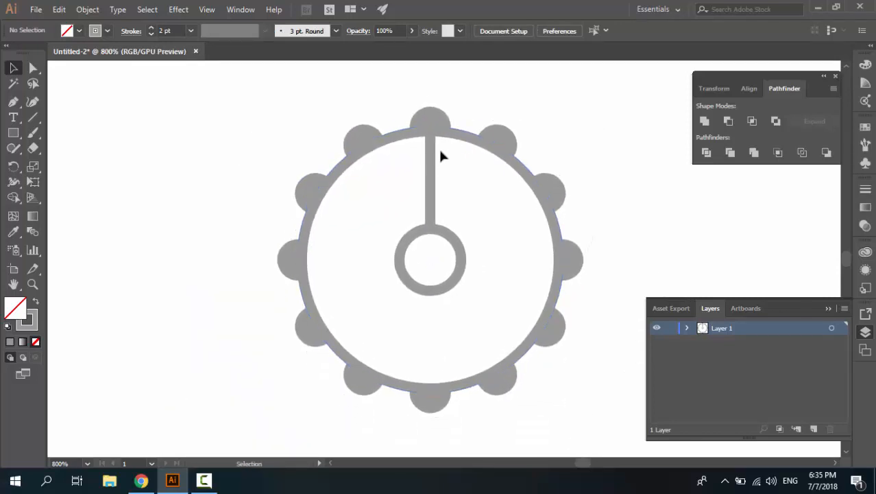
left_click(458, 139)
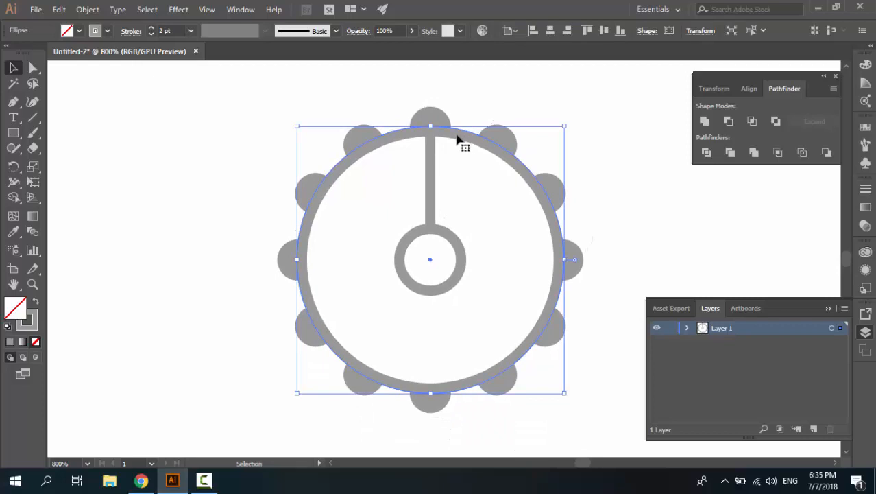
left_click(118, 31)
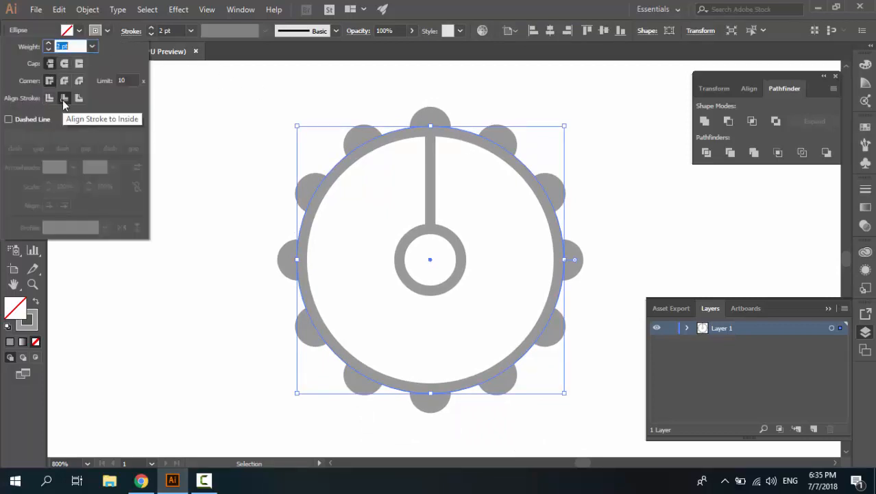
left_click(64, 100)
Step: Align the small central ring's stroke to the inside of its path
left_click(414, 237)
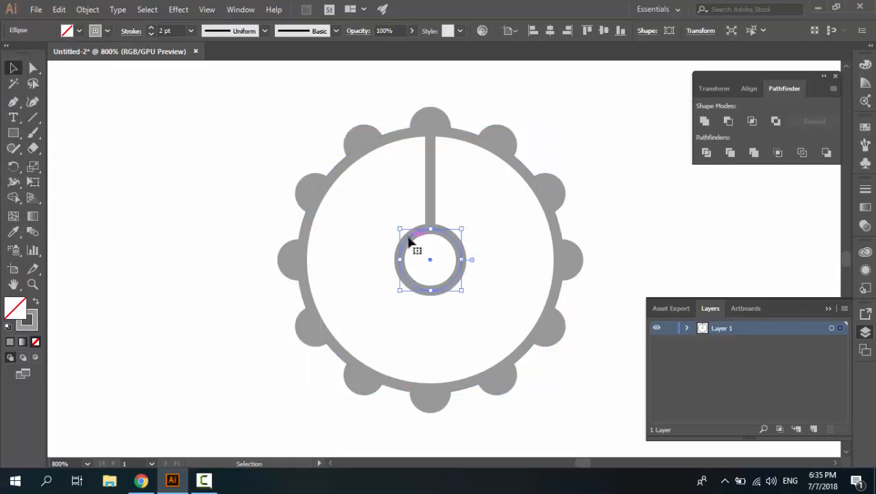
left_click(126, 36)
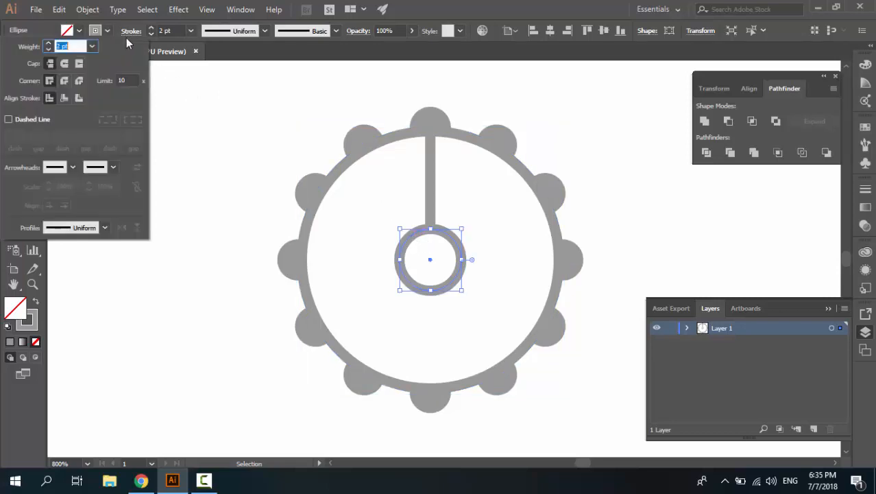
left_click(77, 98)
left_click(412, 230)
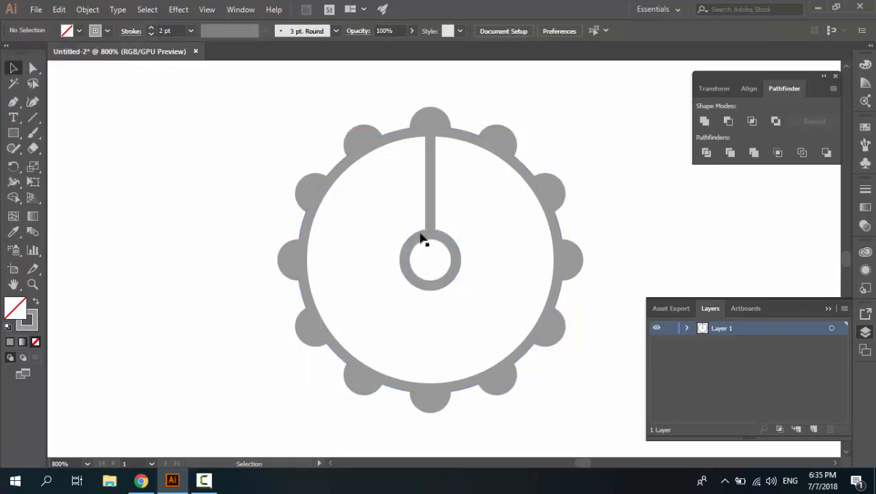
Step: Extend the lower end of the vertical bar so it overlaps the small ring's stroke
left_click(422, 240)
key("ctrl+plus")
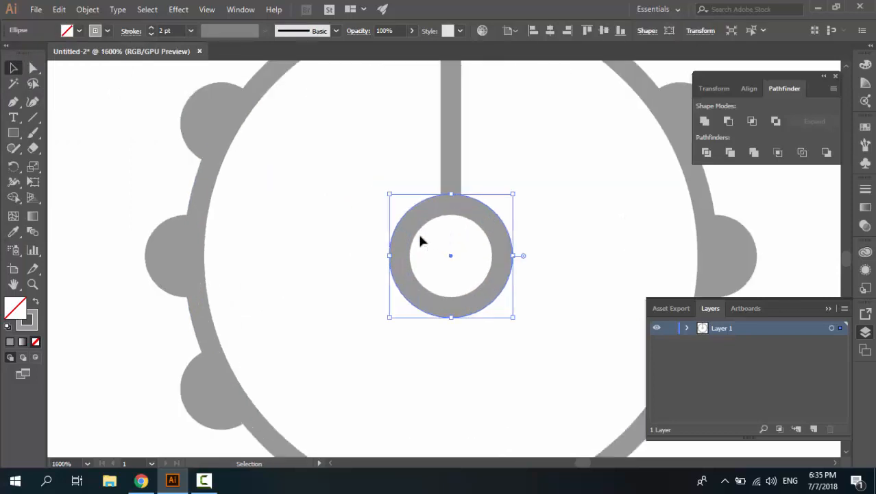
left_click(454, 195)
left_click_drag(452, 195, 450, 206)
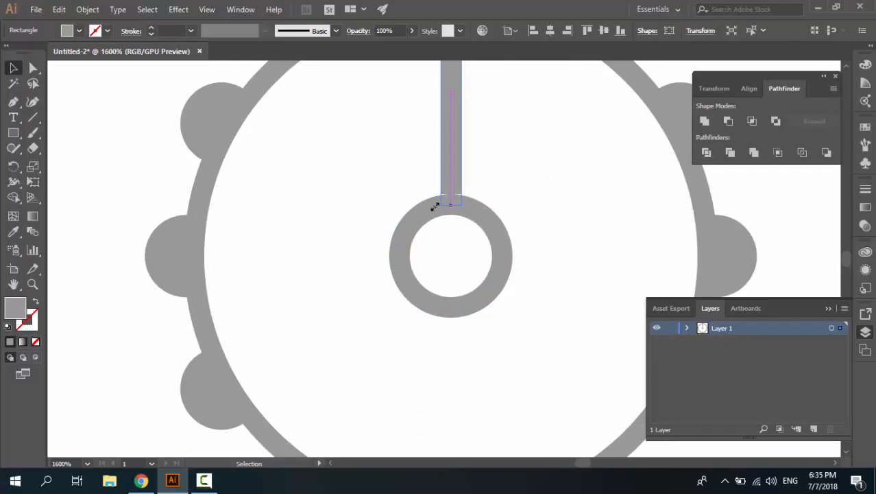
key("ctrl+shift+a")
key("ctrl+minus")
key("ctrl+minus")
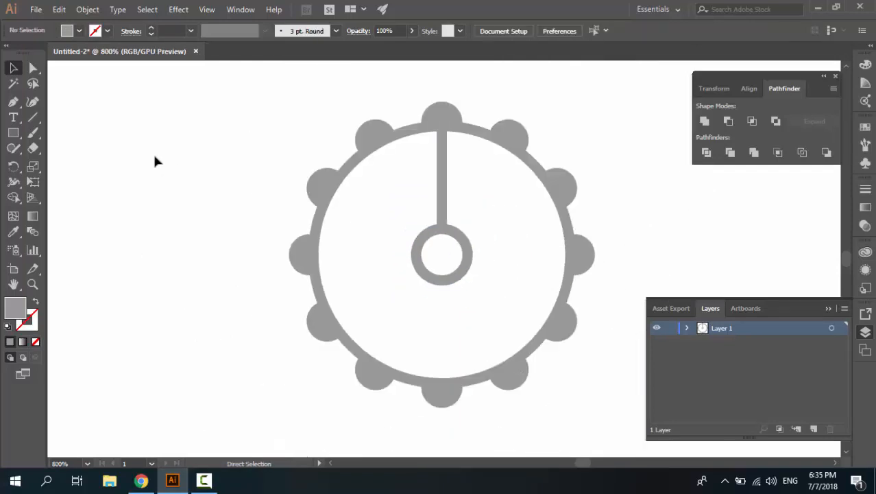
Step: Copy the bar rotated 120° about the small ring's center and repeat the transformation once to make three evenly spaced spokes
left_click(444, 180)
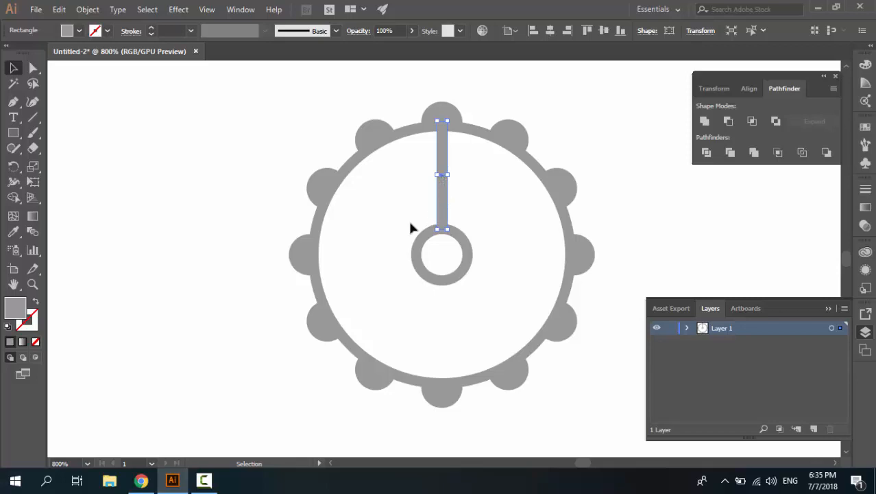
left_click(14, 166)
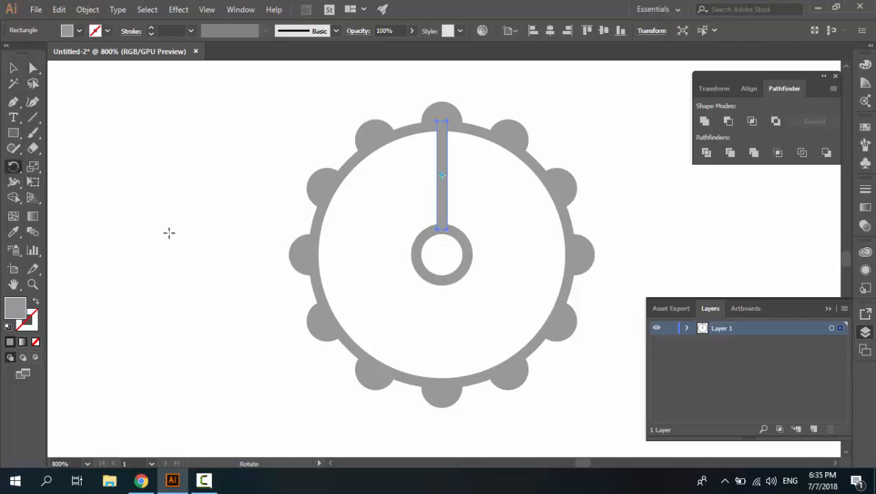
left_click(442, 254, "alt")
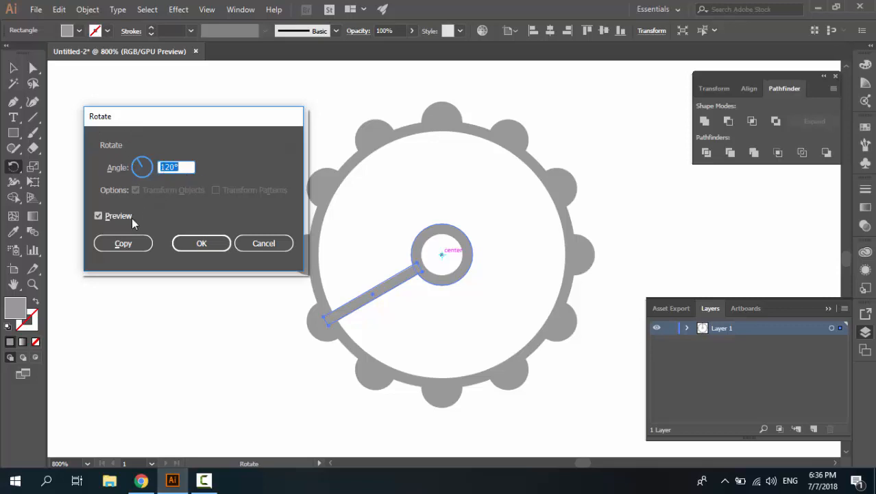
left_click(132, 241)
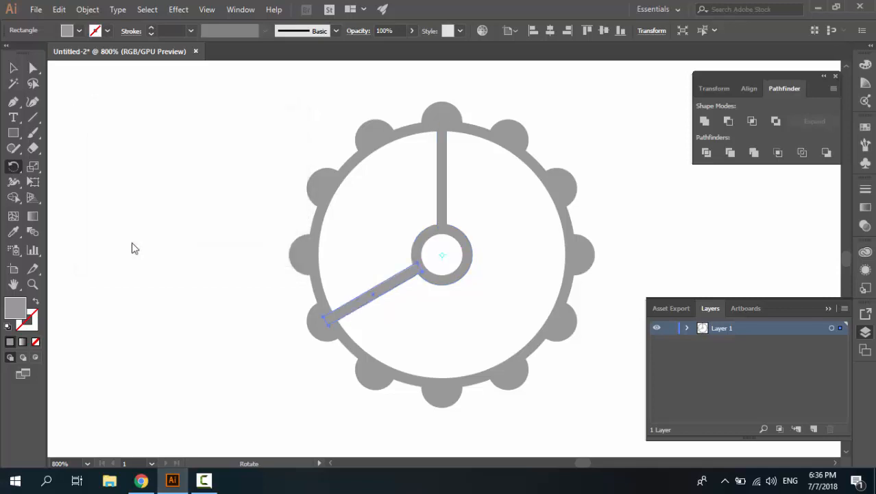
key("ctrl+d")
key("v")
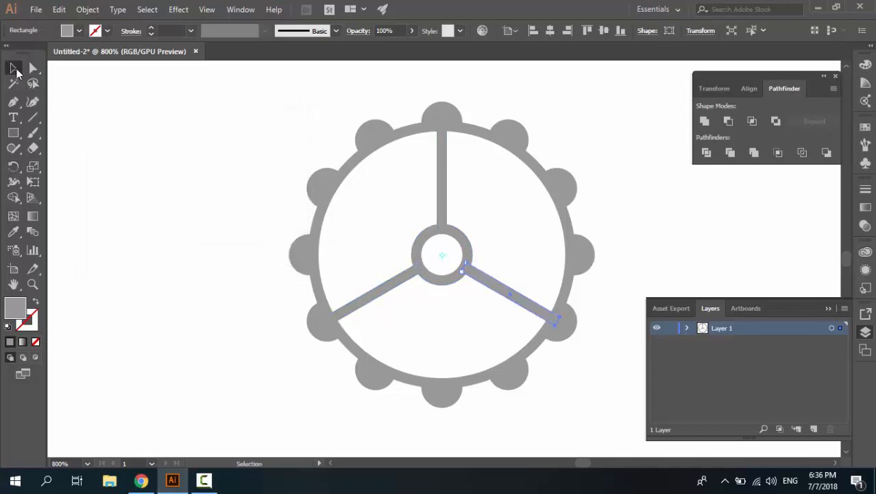
left_click(272, 199)
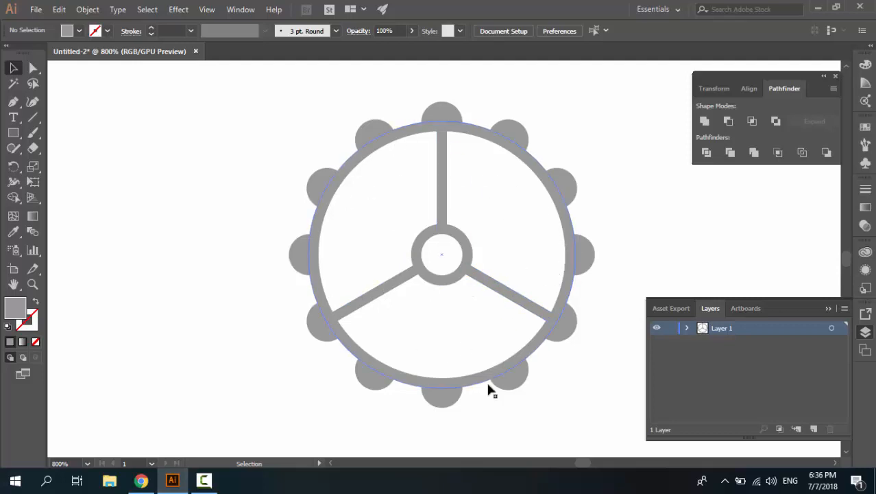
Step: Add the text "Settings" below the gear icon and select it as an object
left_click_drag(373, 351, 362, 304)
key("ctrl+minus")
key("ctrl+minus")
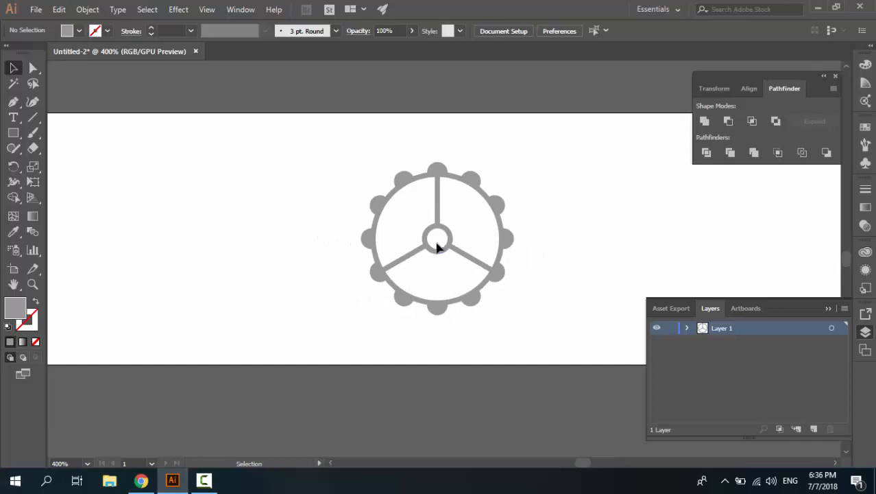
left_click(15, 118)
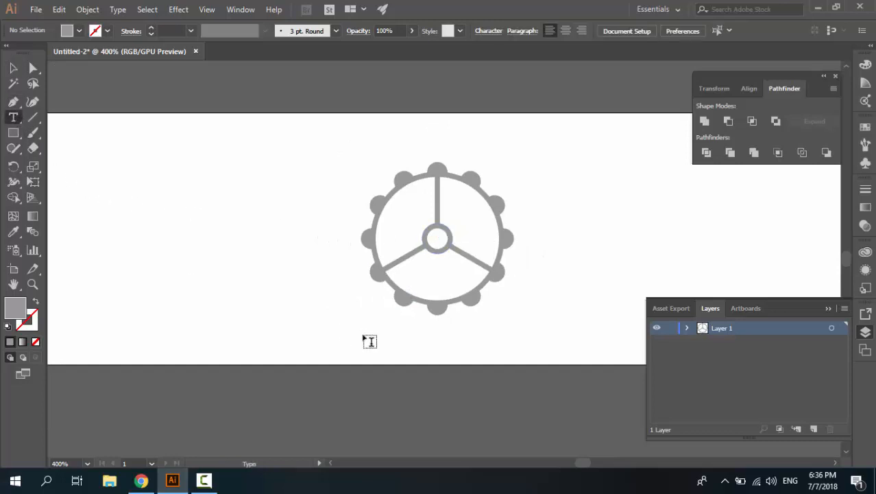
left_click(411, 351)
type("Settings")
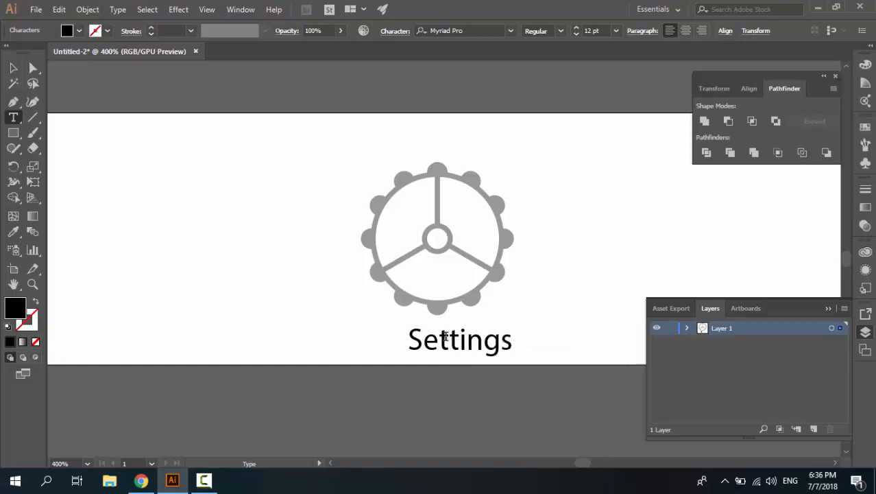
left_click(17, 82)
left_click(13, 67)
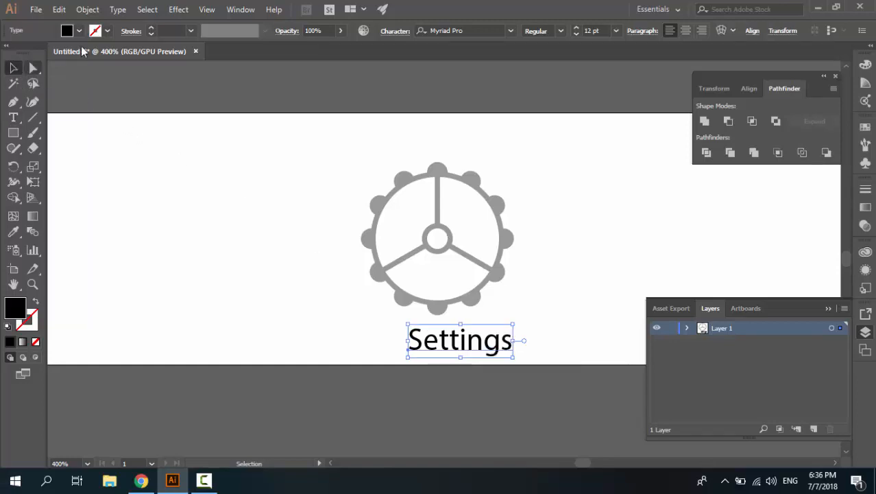
left_click(394, 346)
left_click(412, 343)
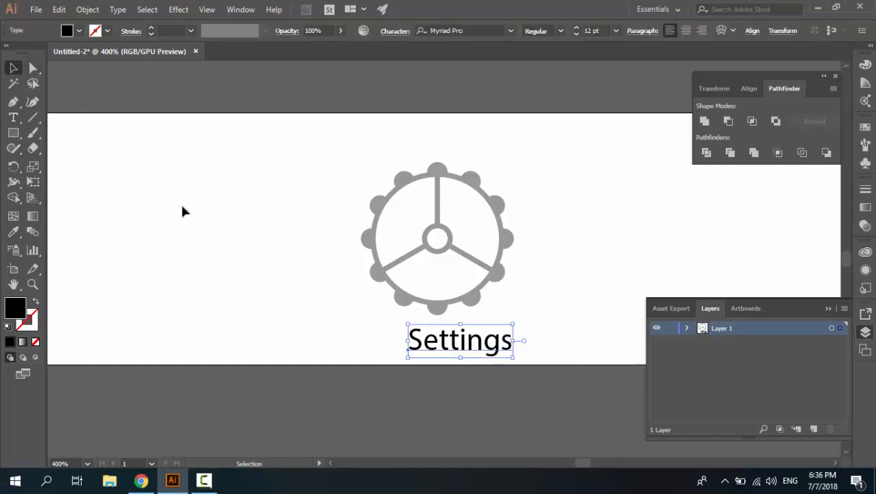
Step: Fill the "Settings" text with the same gray as the gear and increase its font size to 20 pt
left_click(79, 31)
left_click(77, 99)
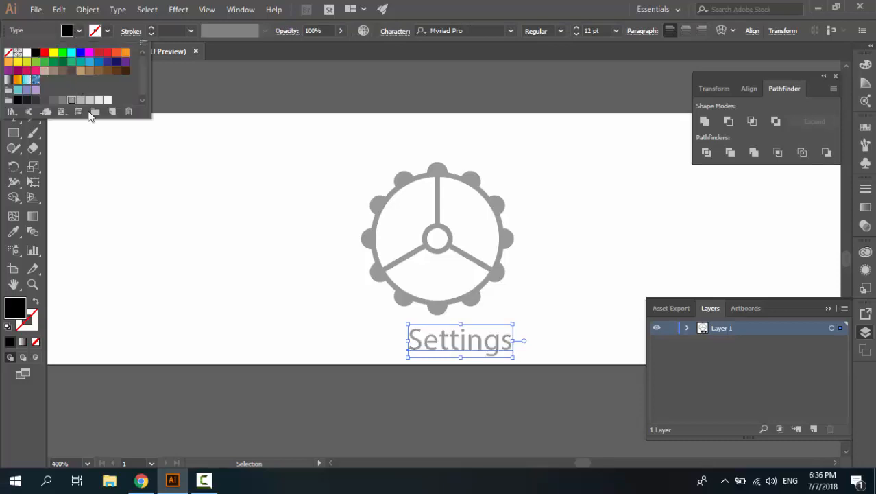
left_click(577, 28)
left_click(576, 28)
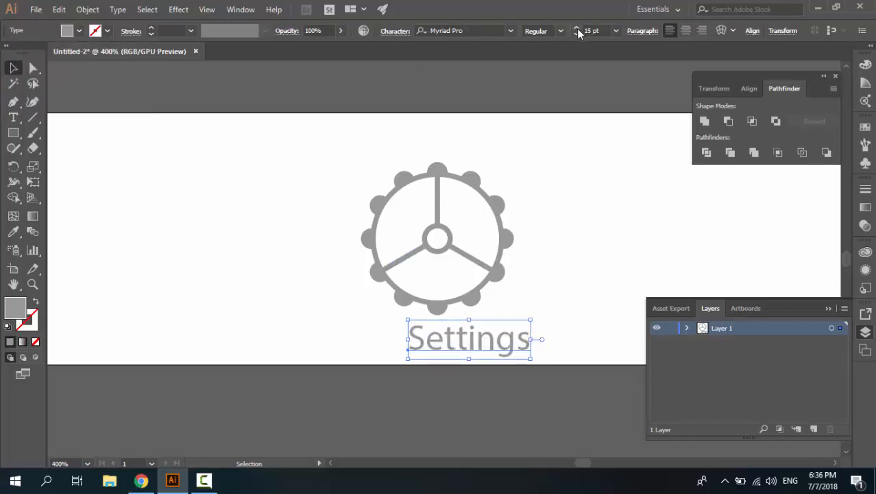
left_click(577, 28)
left_click(576, 28)
left_click(577, 28)
left_click(577, 28)
left_click(576, 29)
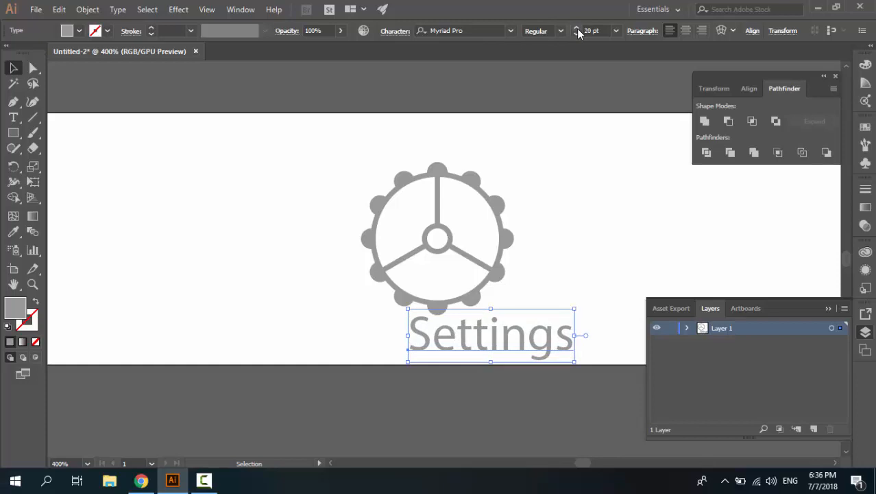
Step: Move the "Settings" text directly beneath the gear and center it horizontally on the artboard
left_click_drag(496, 338, 438, 348)
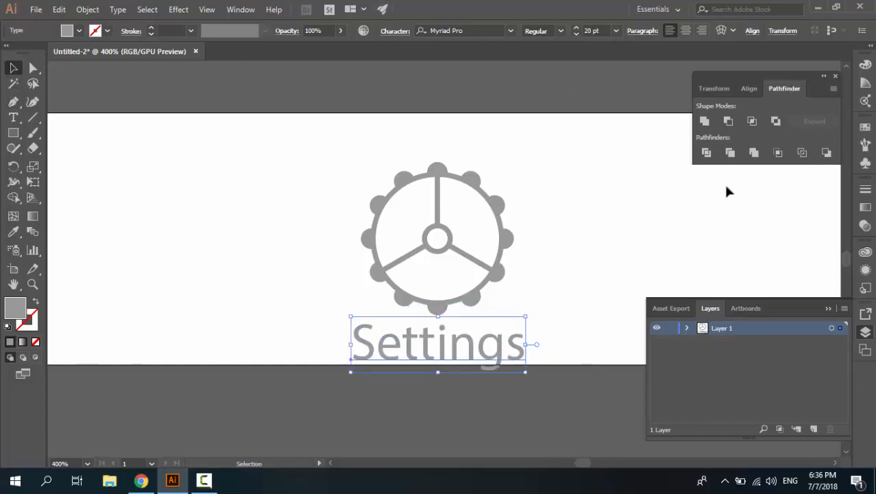
left_click(748, 89)
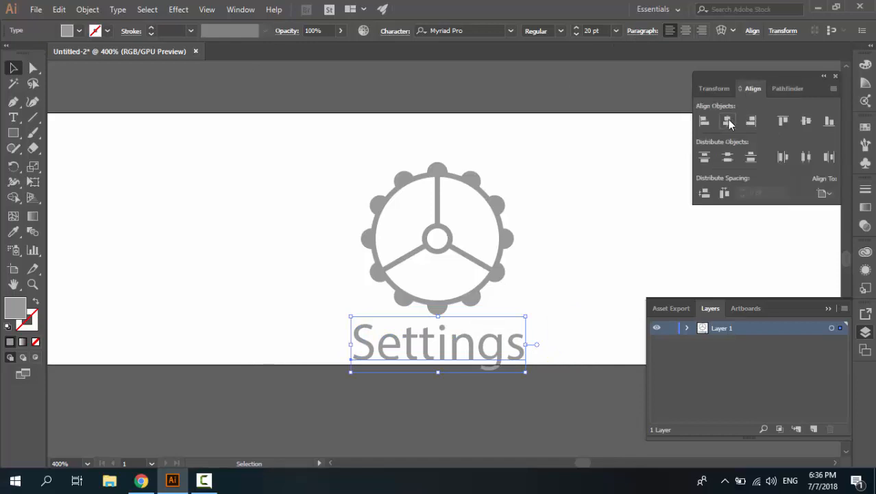
left_click(728, 121)
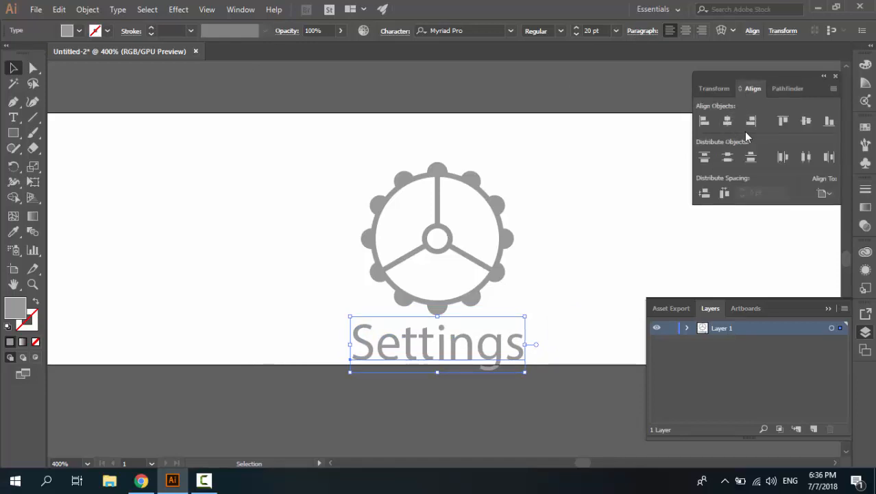
left_click(578, 325)
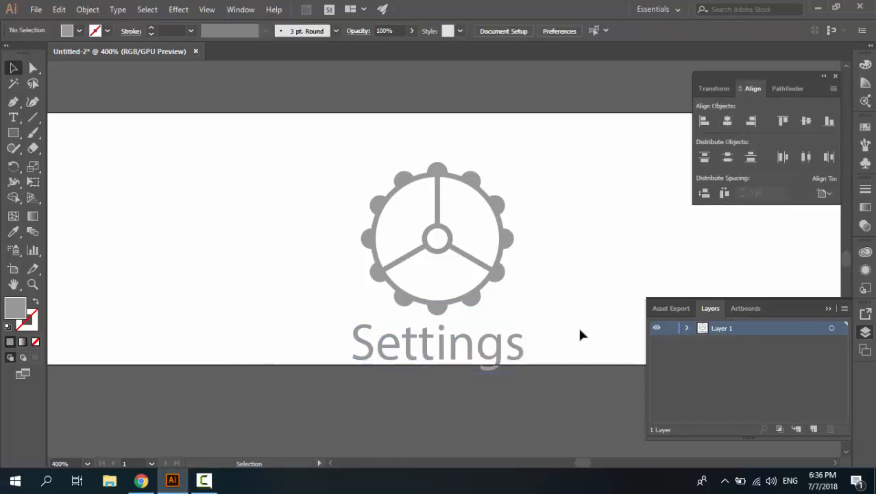
Step: Reduce the "Settings" text to 18 pt, nudging it up inside the artboard and centering it horizontally again
left_click(514, 353)
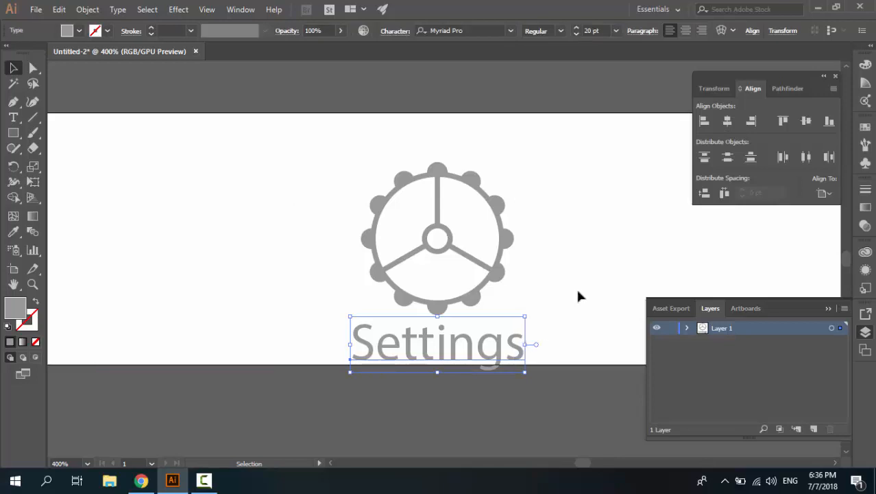
left_click(577, 33)
left_click(578, 33)
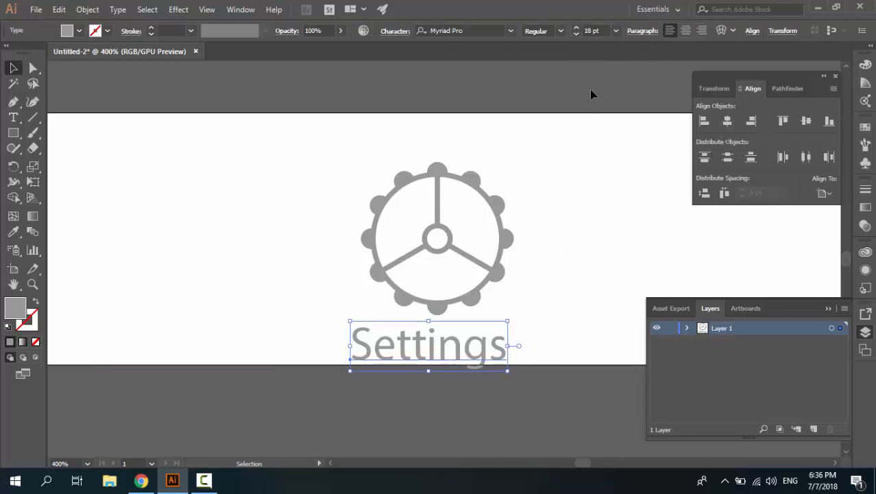
key("Up")
key("Up")
key("Up")
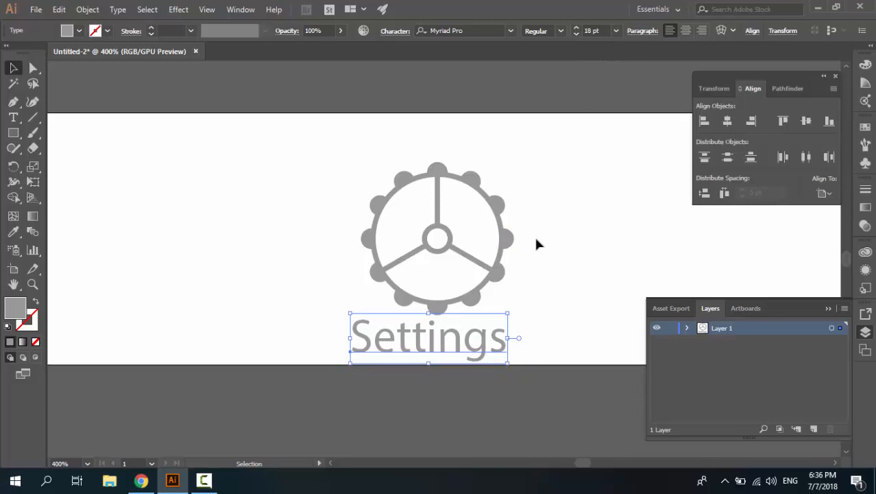
left_click(727, 121)
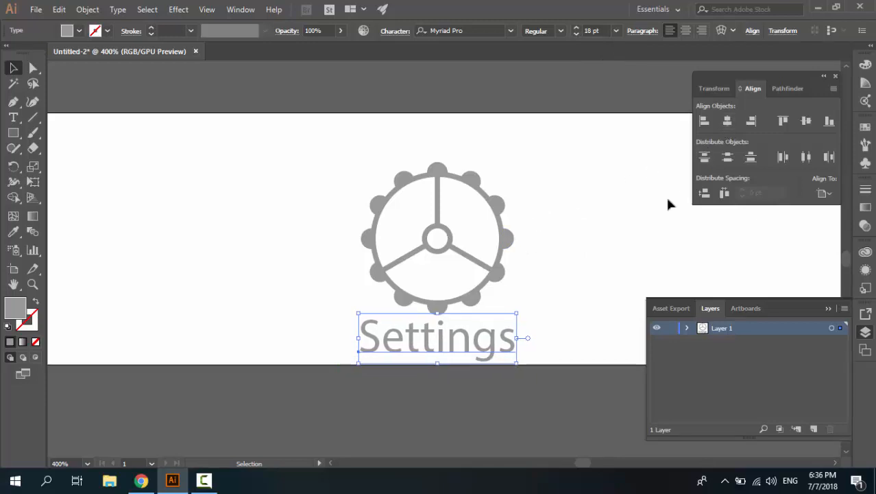
left_click(545, 309)
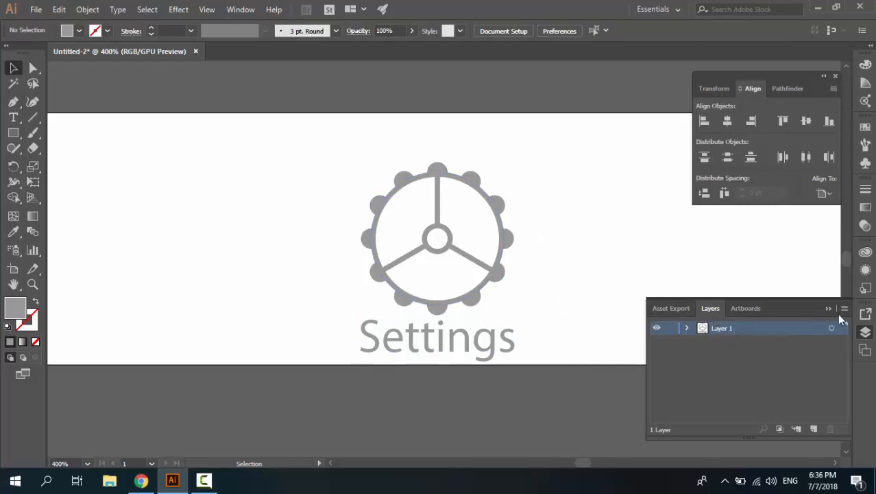
Step: Rename Layer 1 as "Settings"
left_click(866, 331)
left_click(865, 332)
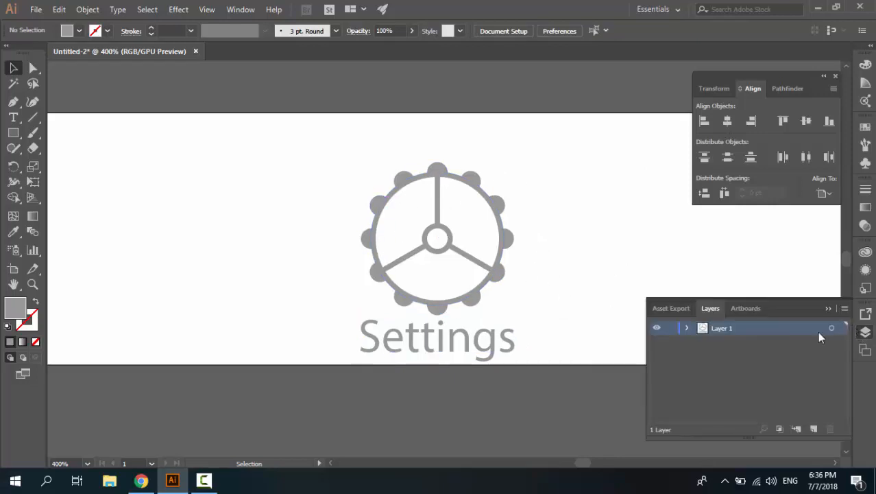
double_click(723, 328)
type("Settings")
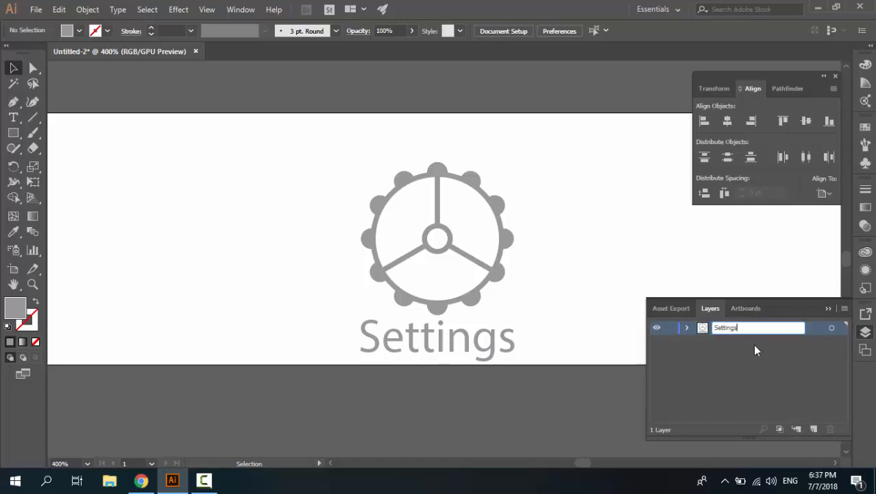
key("Return")
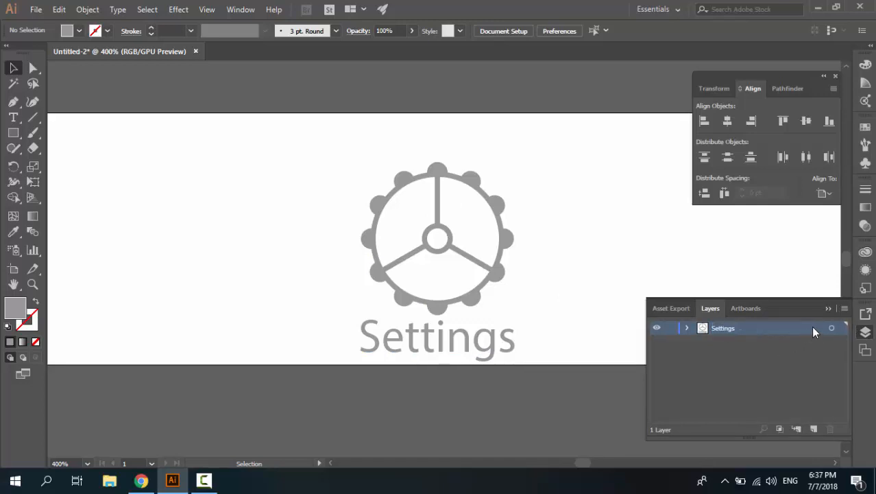
Step: Duplicate the Settings layer as "SettingsActivated" and hide and lock the original layer
left_click(845, 308)
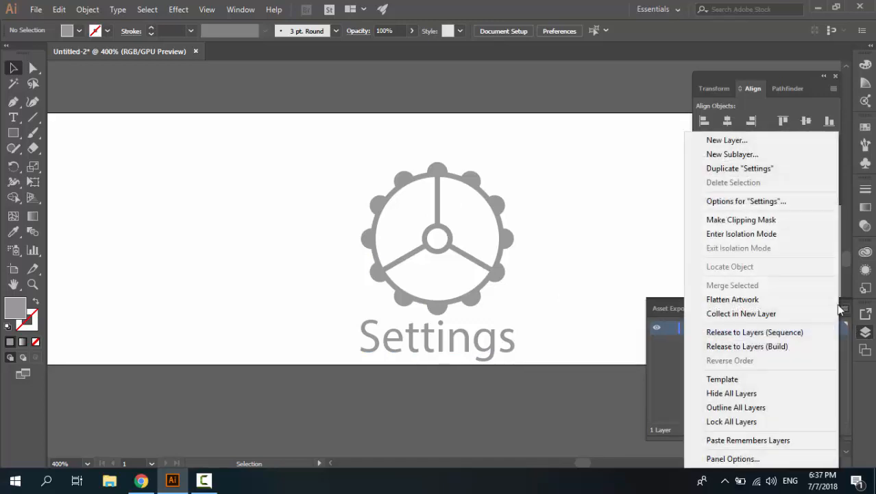
left_click(735, 175)
double_click(750, 328)
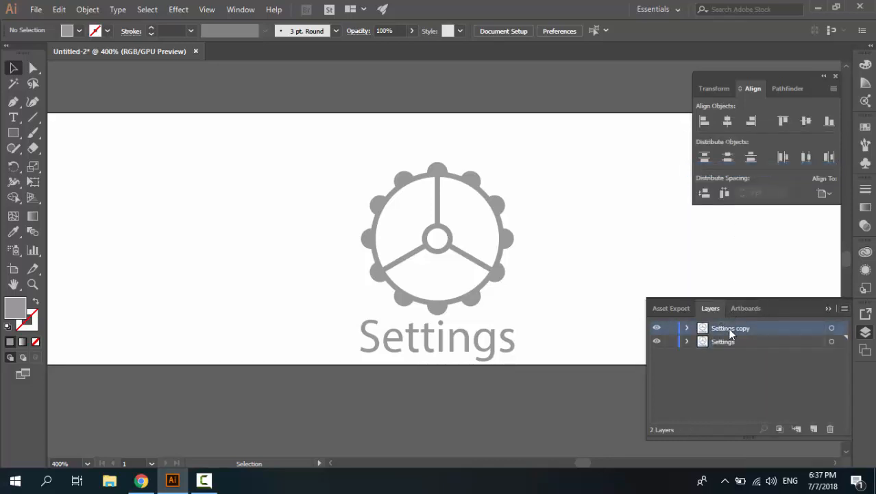
type("Se")
key("Return")
left_click(493, 278)
key("ctrl+=")
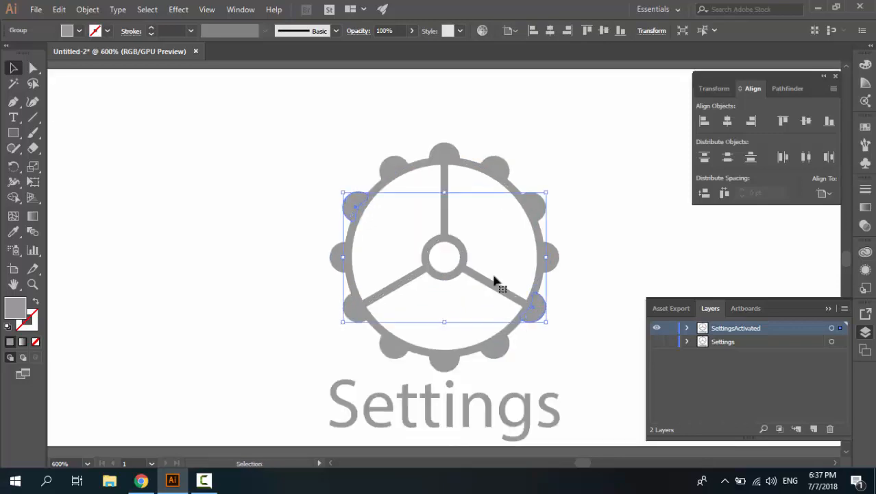
left_click_drag(498, 275, 480, 223)
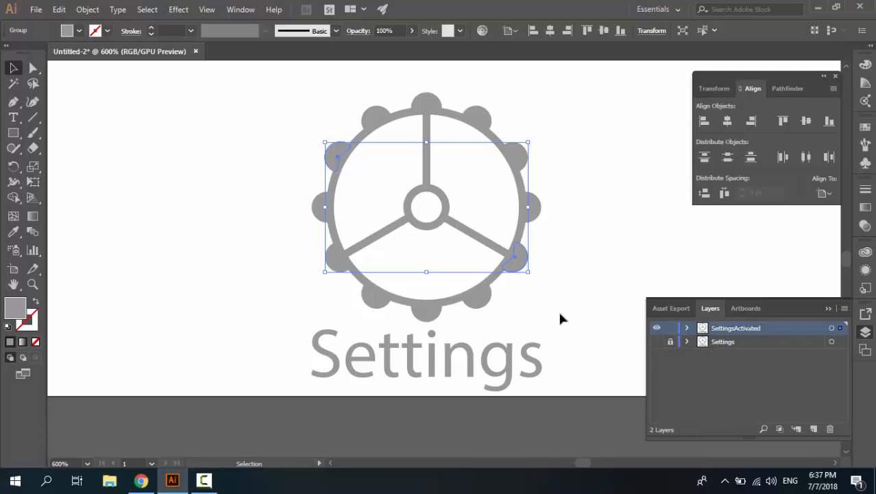
Step: Select all twelve knobs around the gear and fill them with light blue
left_click(547, 215)
left_click(534, 209)
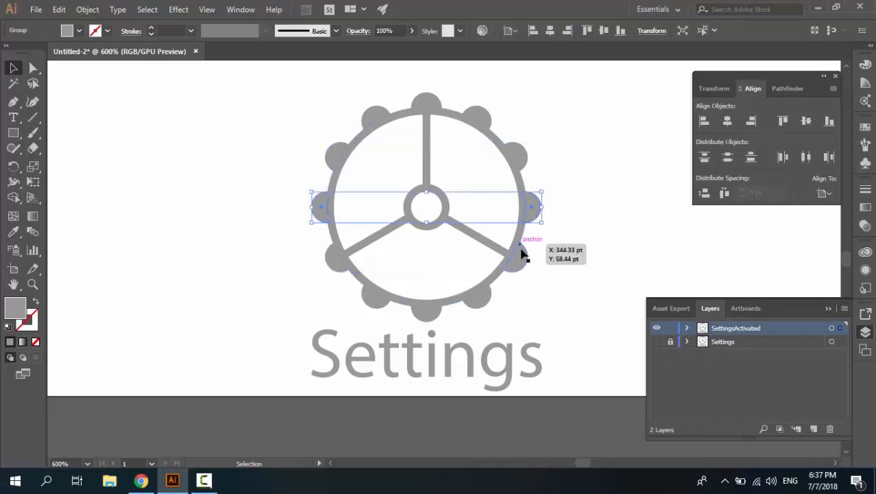
left_click(521, 254, "shift")
left_click(518, 164, "shift")
left_click(478, 118, "shift")
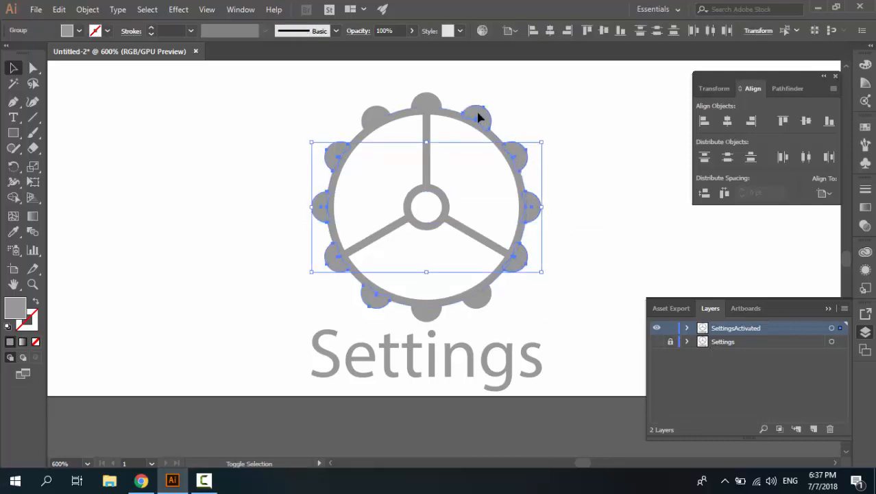
left_click(428, 100, "shift")
left_click(375, 114, "shift")
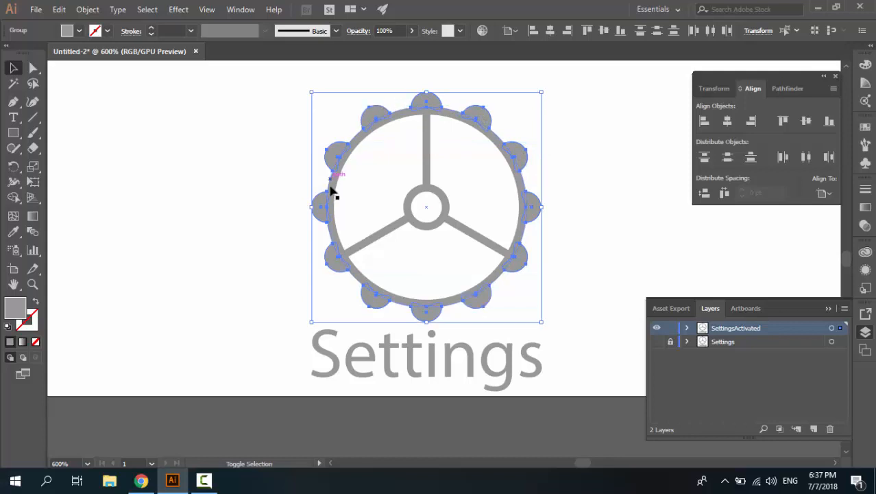
left_click(71, 32)
left_click(88, 66)
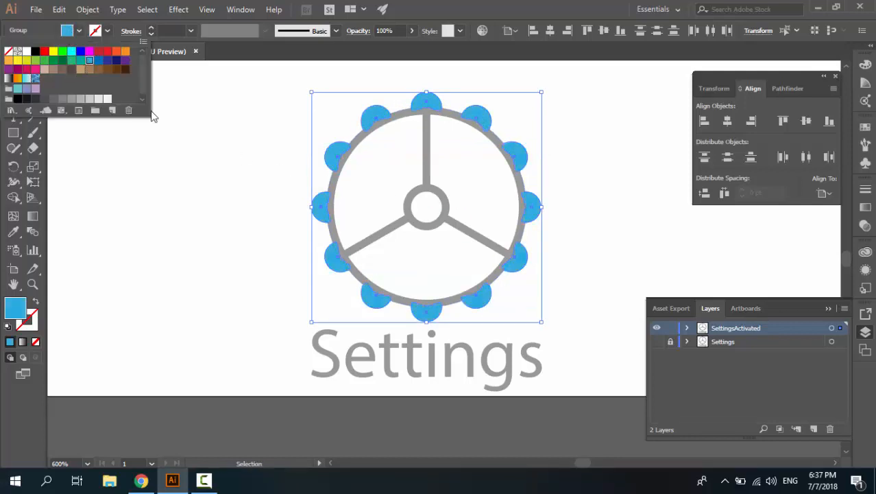
left_click(220, 185)
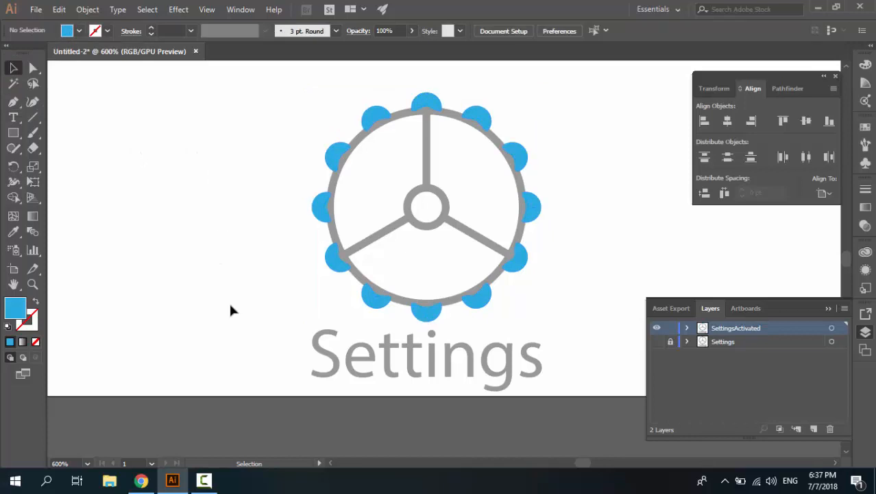
Step: Expand the appearance of the outer ring and the small central ring into filled compound paths
left_click(332, 218)
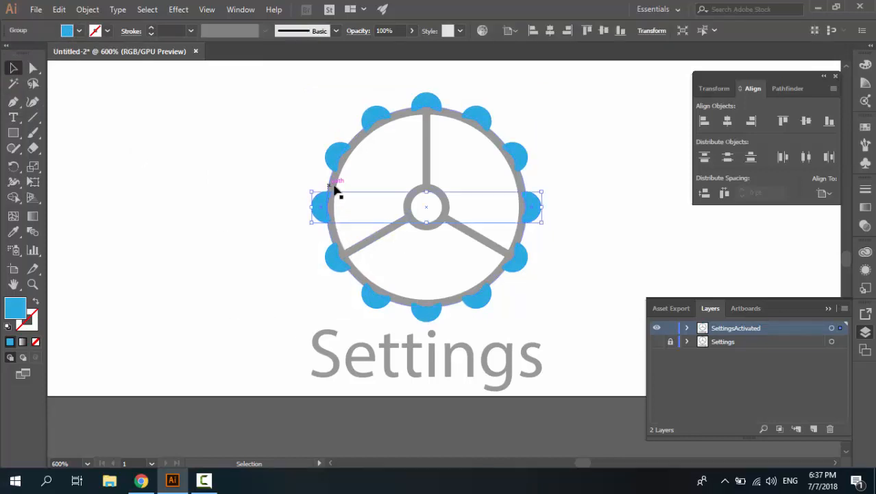
left_click(335, 190)
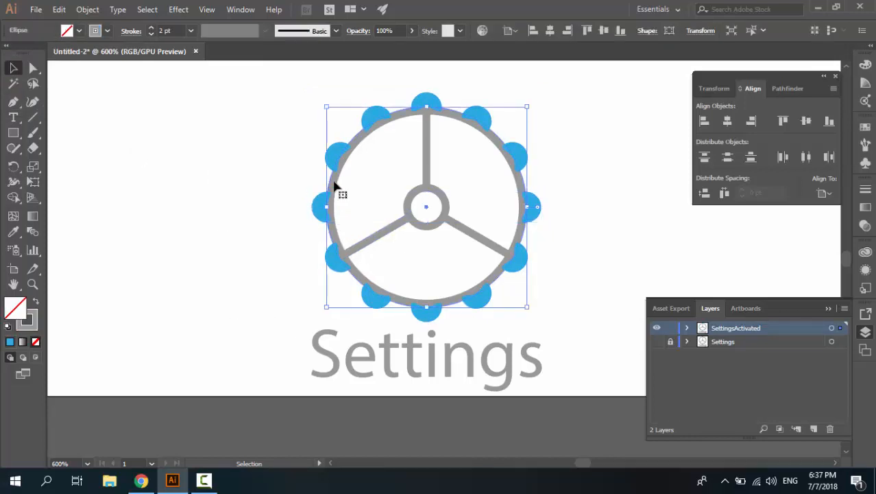
left_click(415, 198, "shift")
left_click(87, 9)
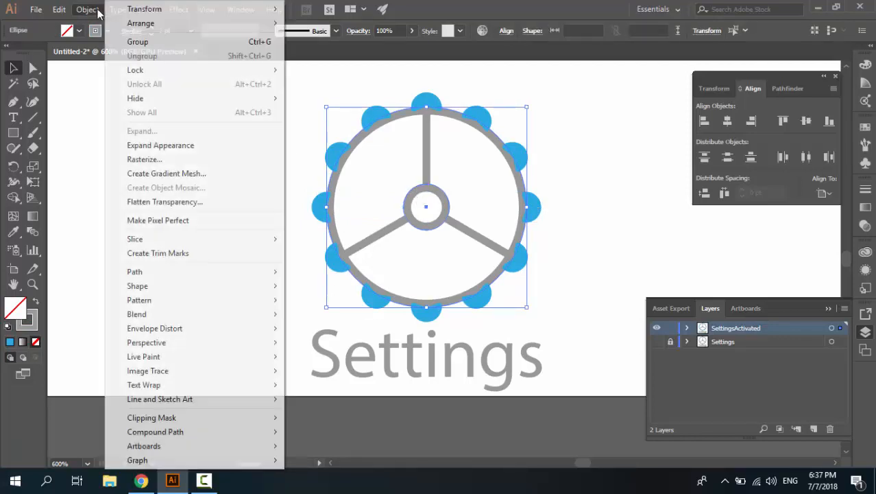
left_click(155, 146)
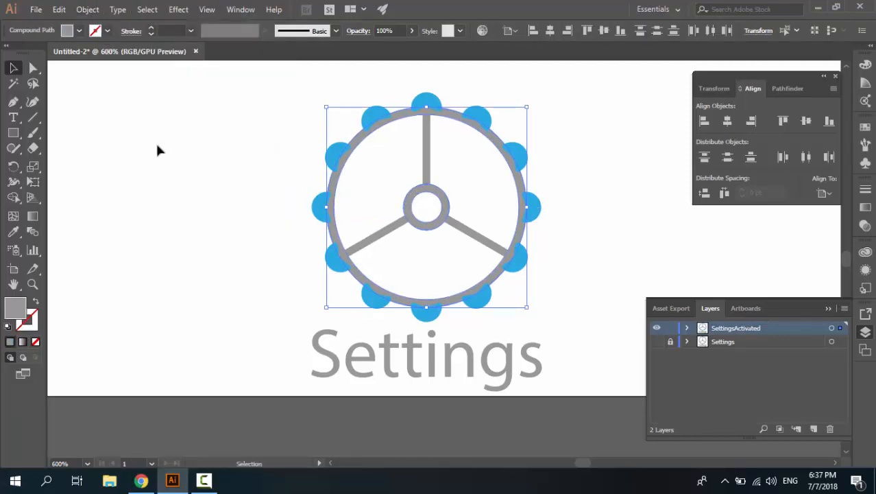
left_click(255, 172)
Step: Fill the outer ring and the small central ring with the same light blue as the knobs
left_click(359, 142)
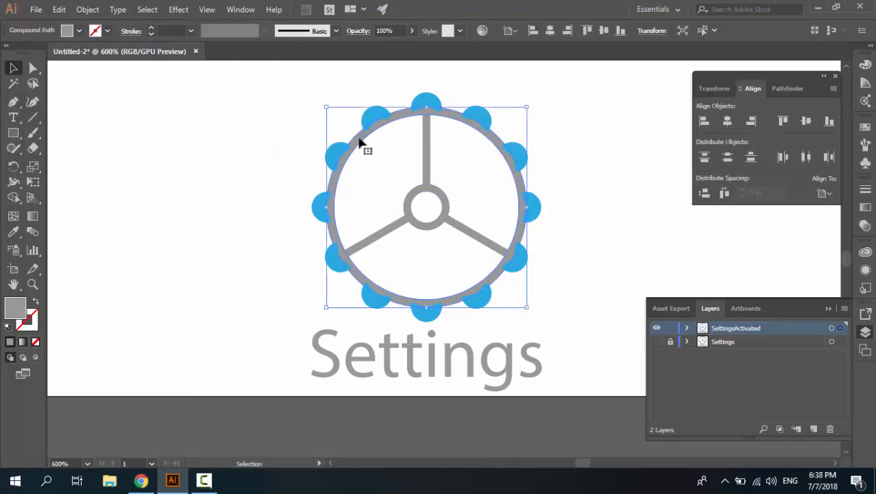
left_click(72, 31)
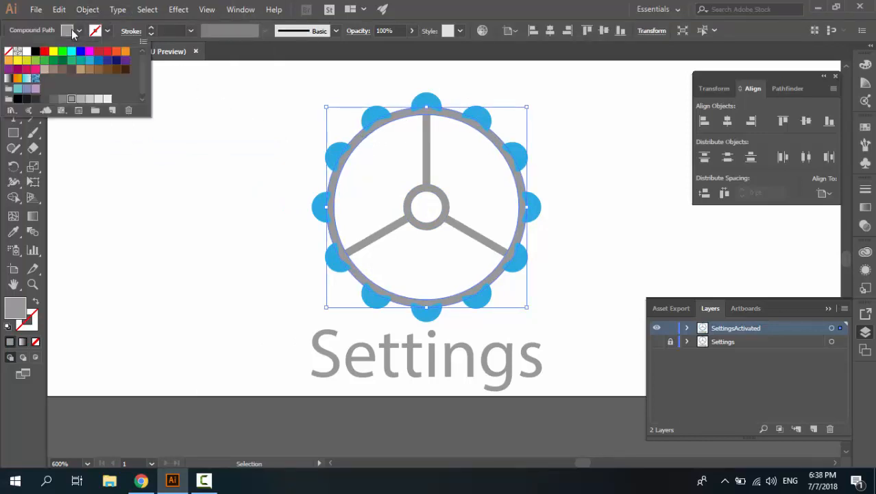
left_click(90, 60)
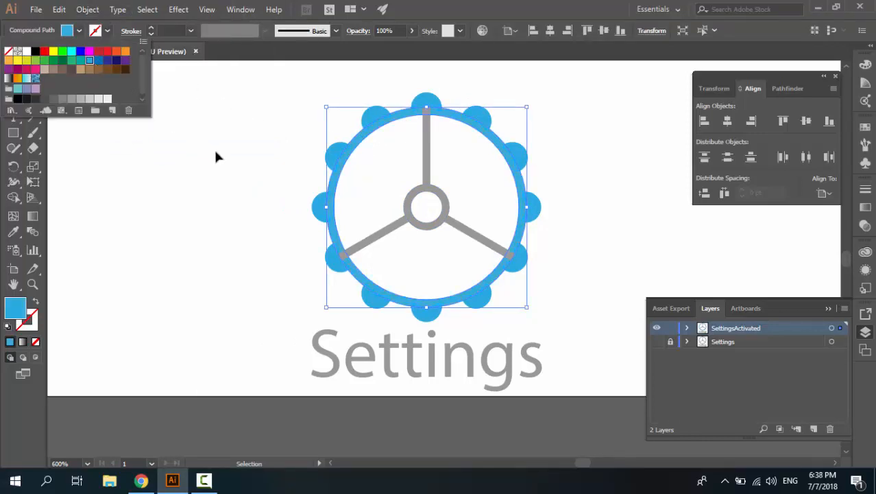
left_click(392, 228)
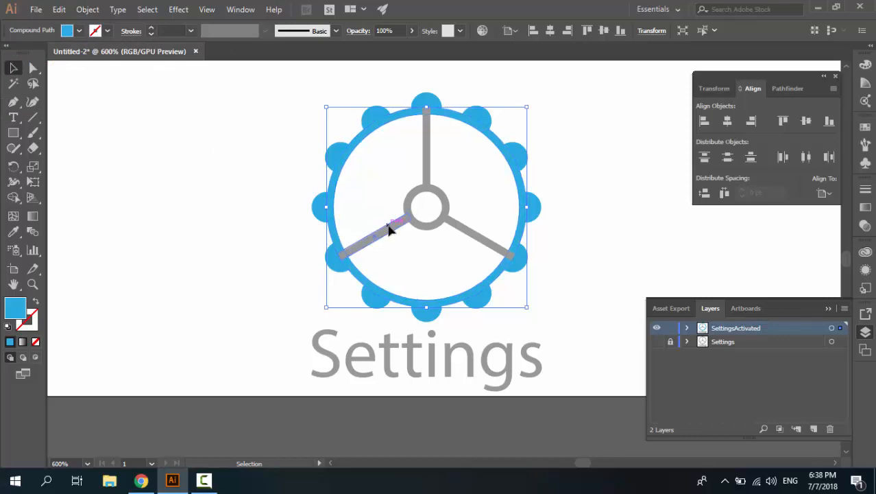
left_click(446, 201)
left_click(68, 31)
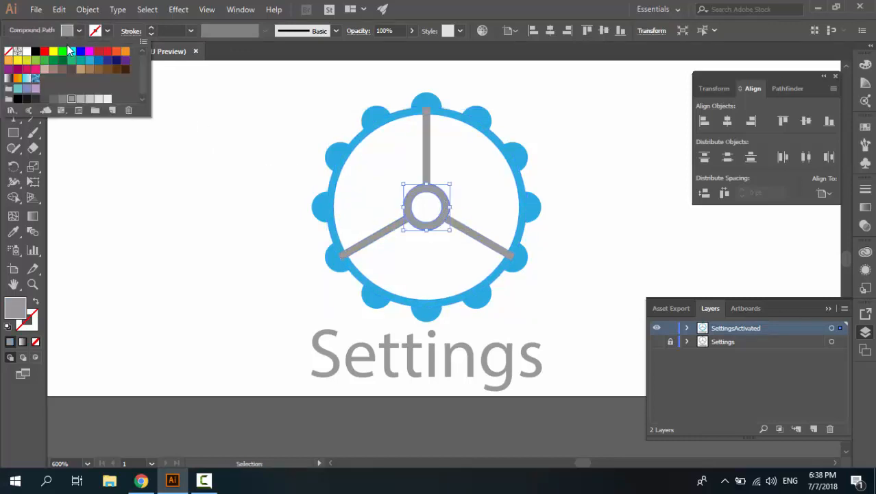
left_click(90, 60)
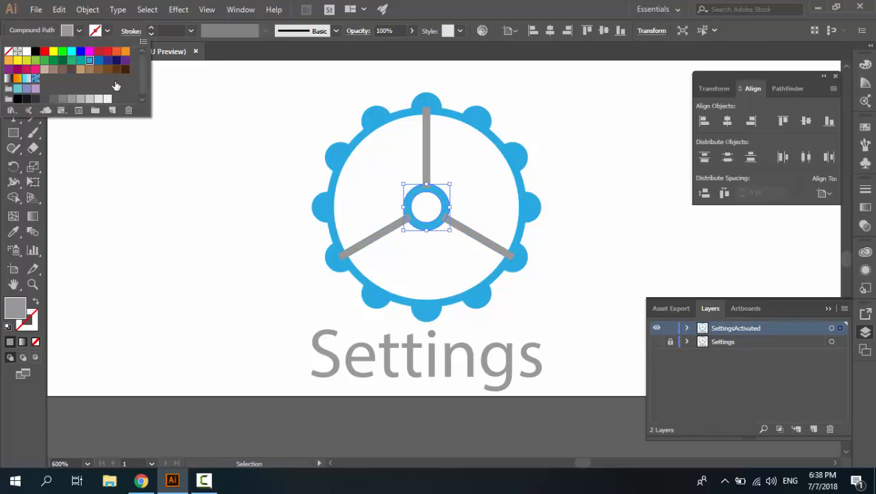
left_click(203, 176)
Step: Select the three gray spokes of the gear and fill them with the same light blue as the rings
left_click(452, 227)
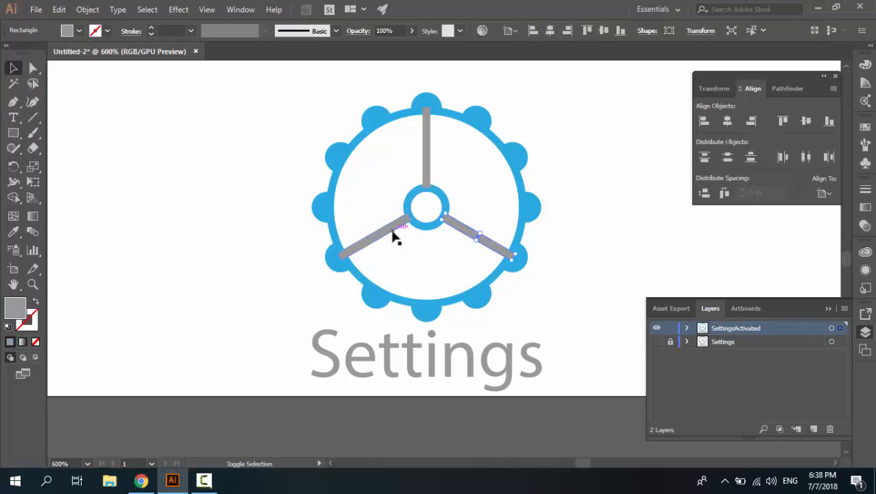
left_click(393, 229, "shift")
left_click(425, 141, "shift")
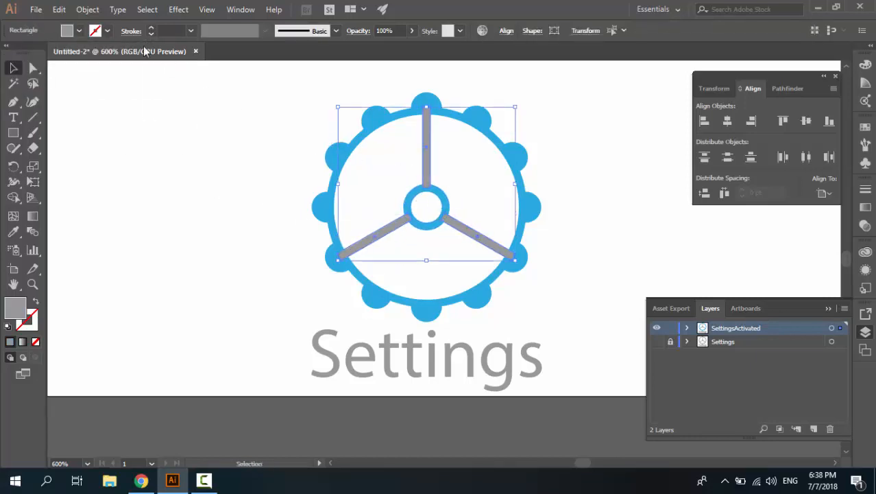
left_click(68, 33)
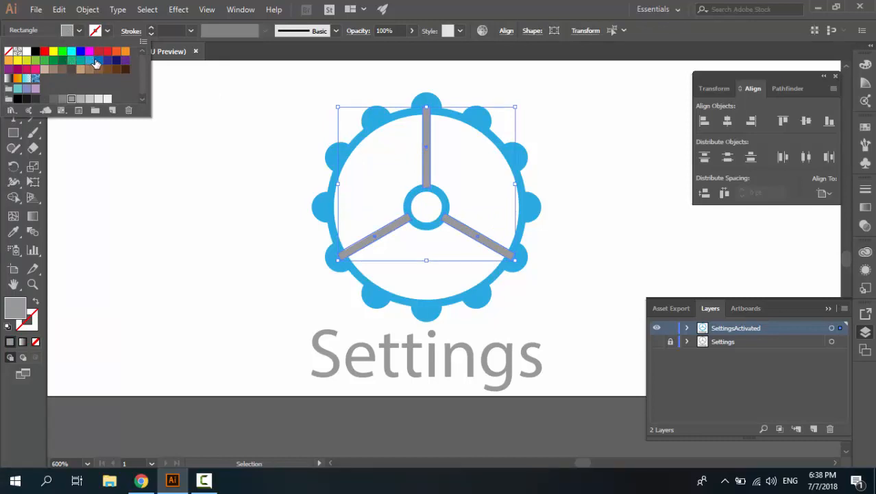
left_click(92, 61)
left_click(200, 195)
left_click(200, 198)
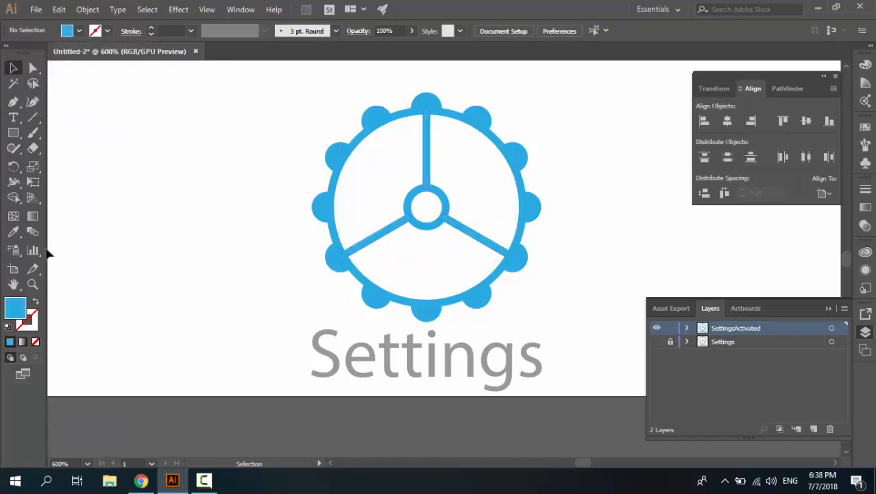
Step: Fill the "Settings" text label with the same light blue as the gear
left_click(446, 350)
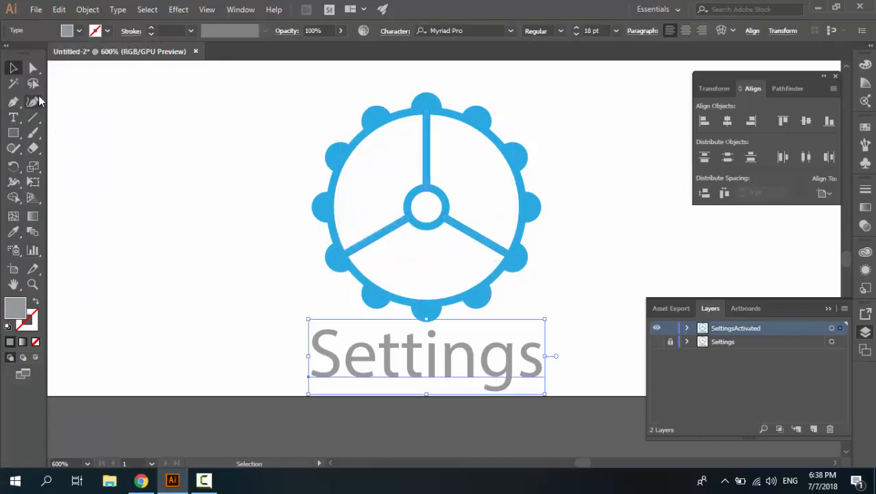
left_click(68, 31)
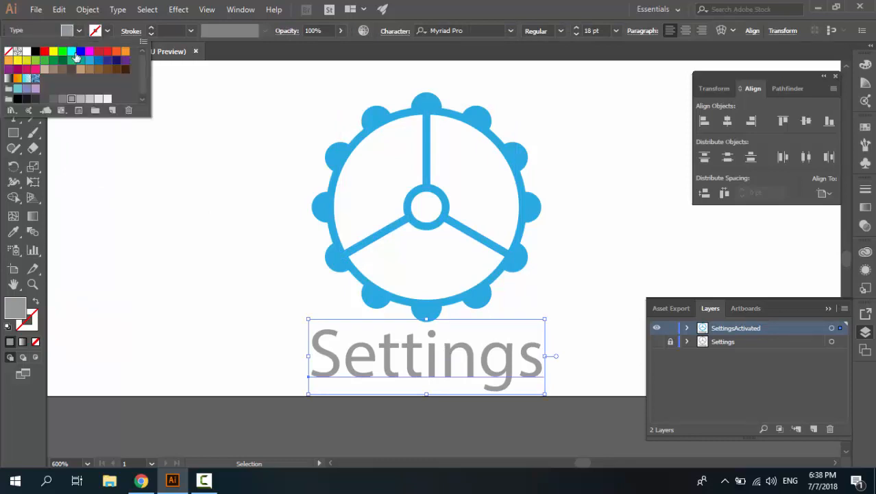
left_click(190, 209)
left_click(209, 247)
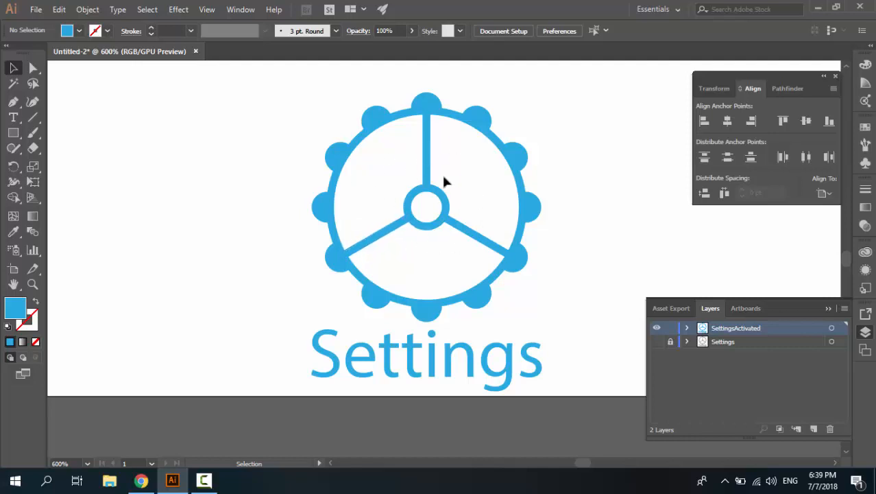
Step: Select the gear's outer ring path with the Direct Selection tool
left_click(33, 68)
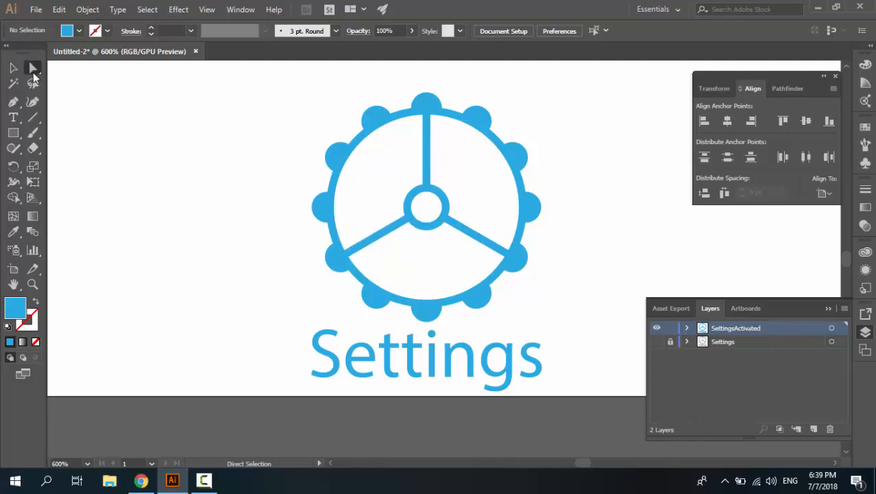
left_click(449, 123, "ctrl")
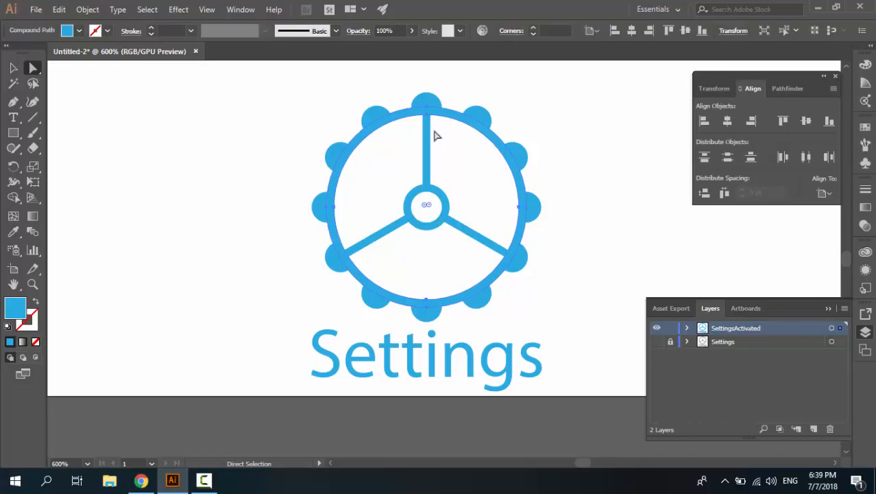
key("ctrl+plus")
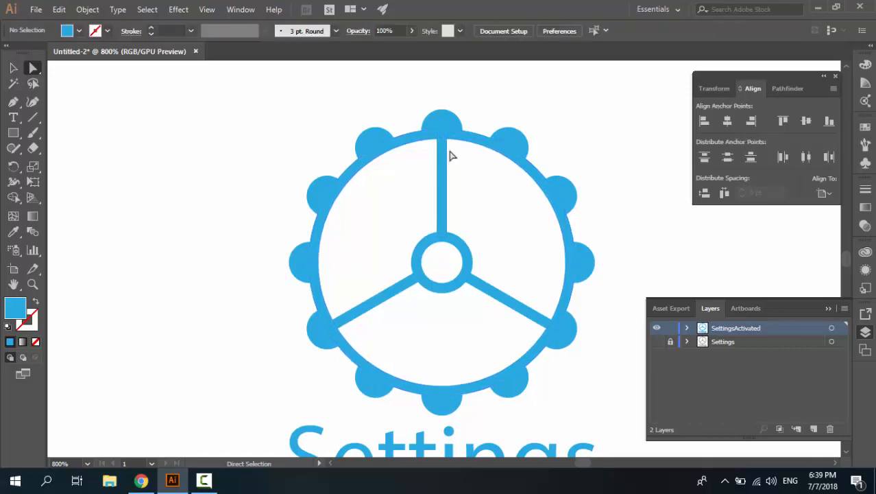
left_click(442, 143)
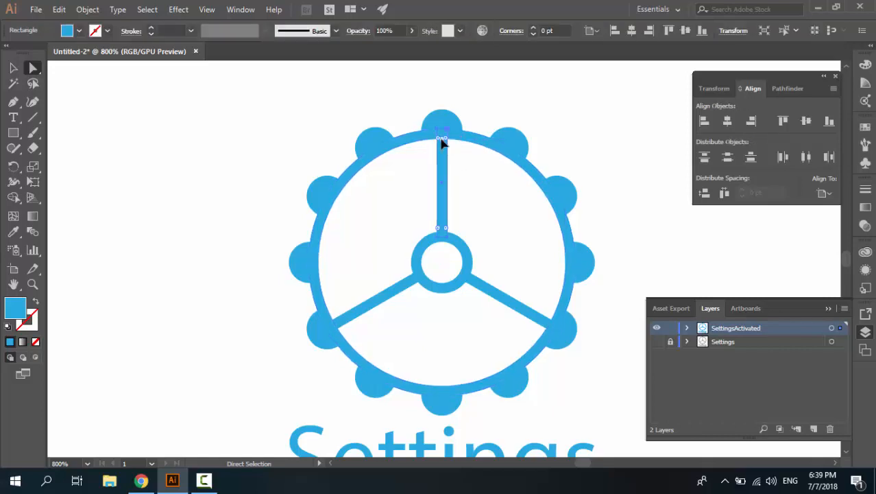
key("Delete")
key("ctrl+z")
Step: Remove the curve segment running from the top anchor point of the outer ring's inner circle
left_click(461, 158)
left_click(454, 144)
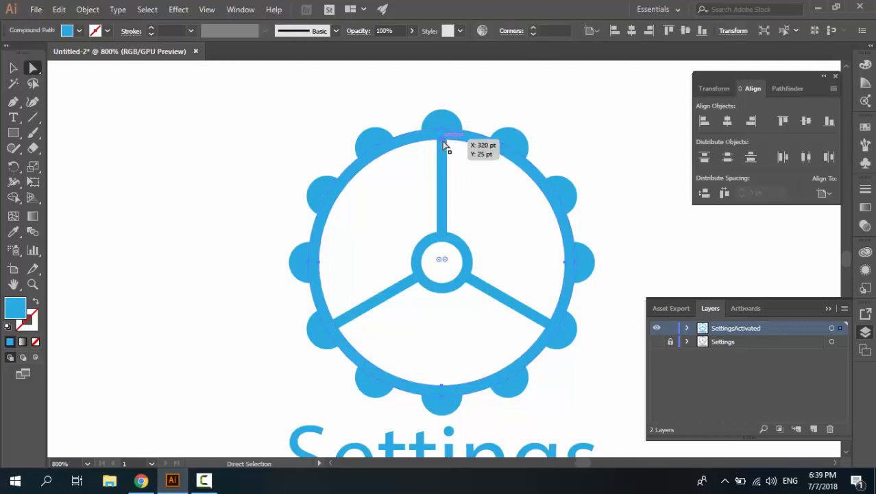
left_click(446, 142)
key("a")
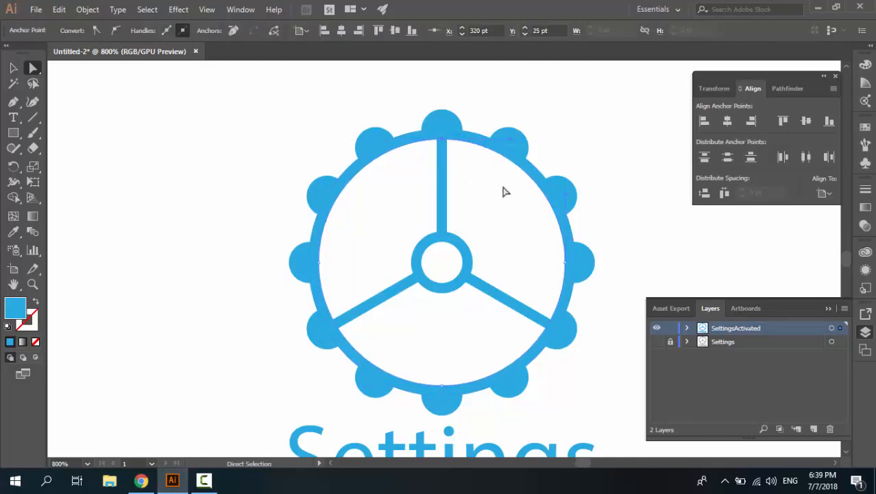
key("ctrl+j")
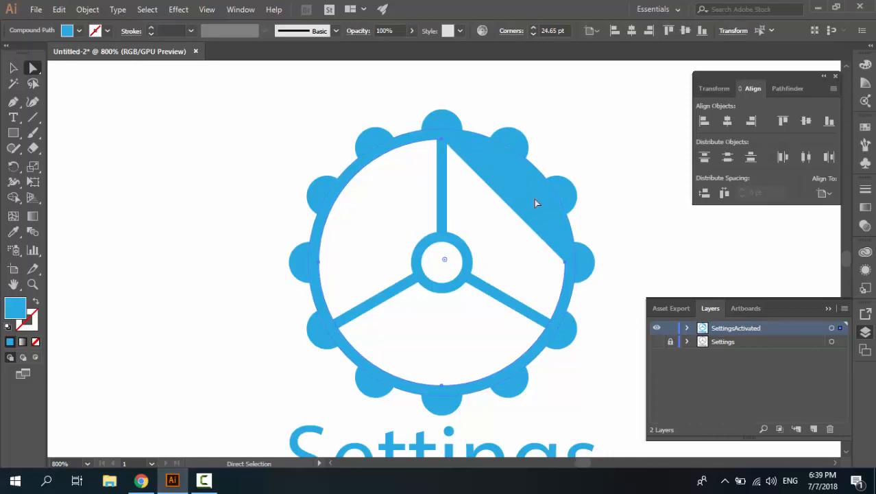
Step: Remove the inner circle's segments at its bottom and left anchor points, turning the outer ring into a solid disc
left_click(441, 385)
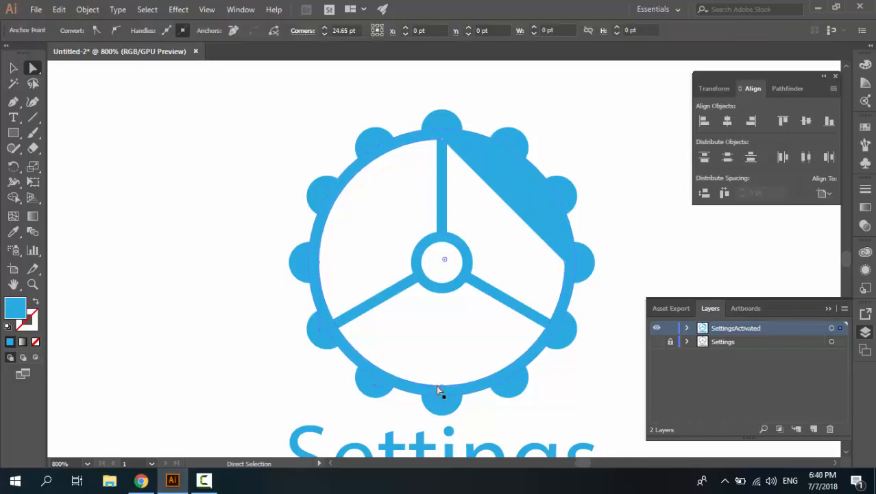
key("ctrl+j")
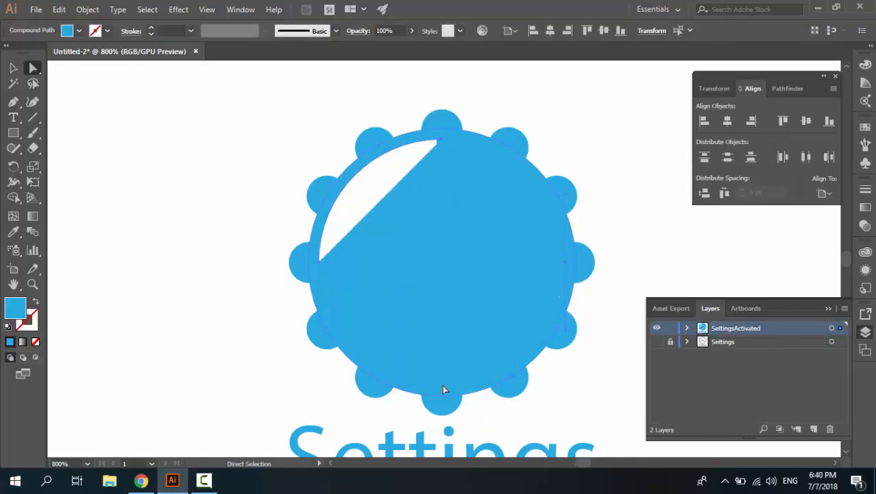
left_click(319, 262)
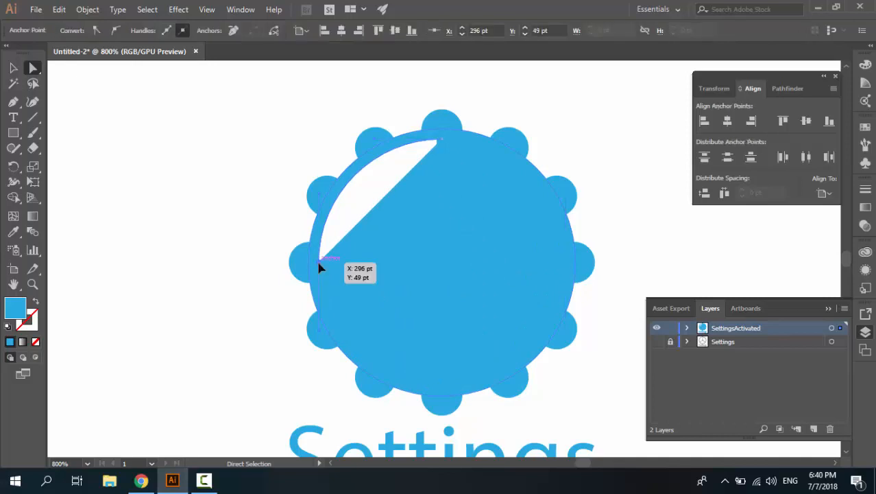
key("ctrl+j")
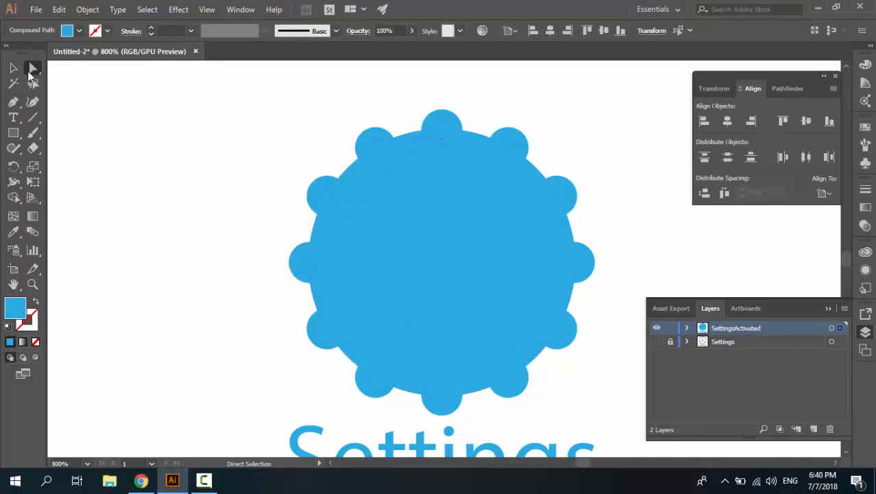
key("v")
left_click(120, 127)
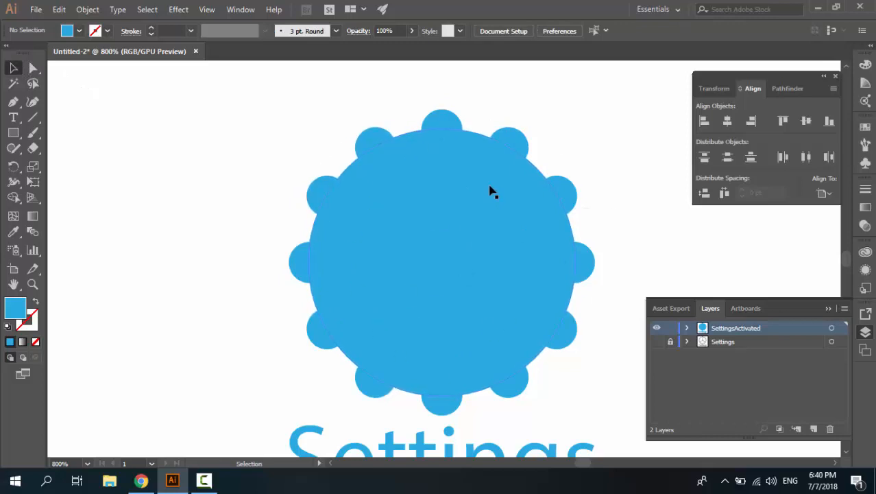
Step: Select the small central ring and the three spokes and unite them into one shape with Pathfinder
left_click(470, 233)
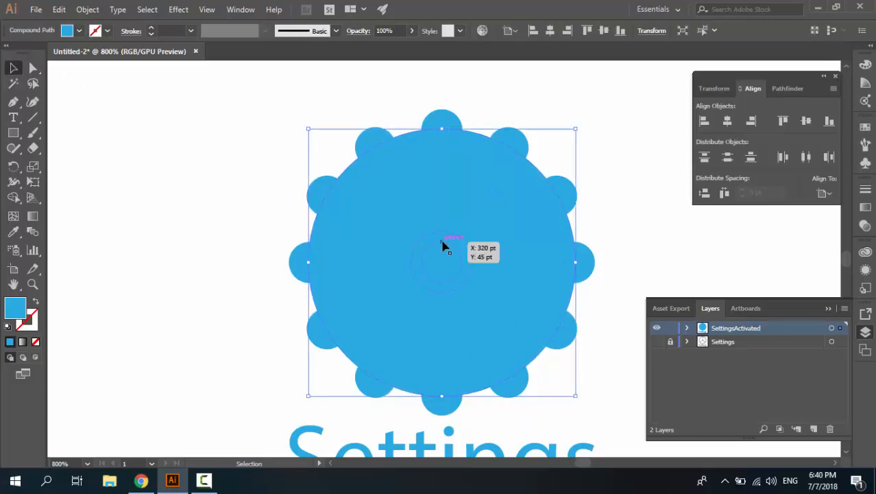
left_click(442, 245)
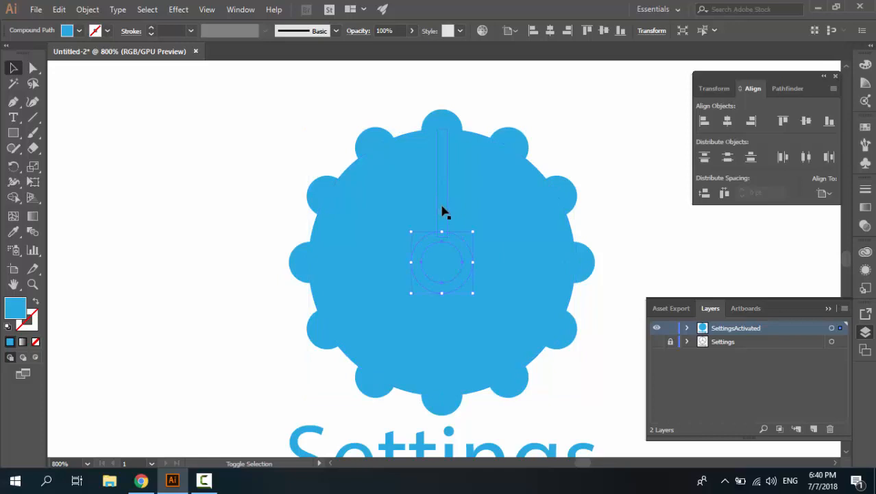
left_click(442, 211, "shift")
left_click(390, 299, "shift")
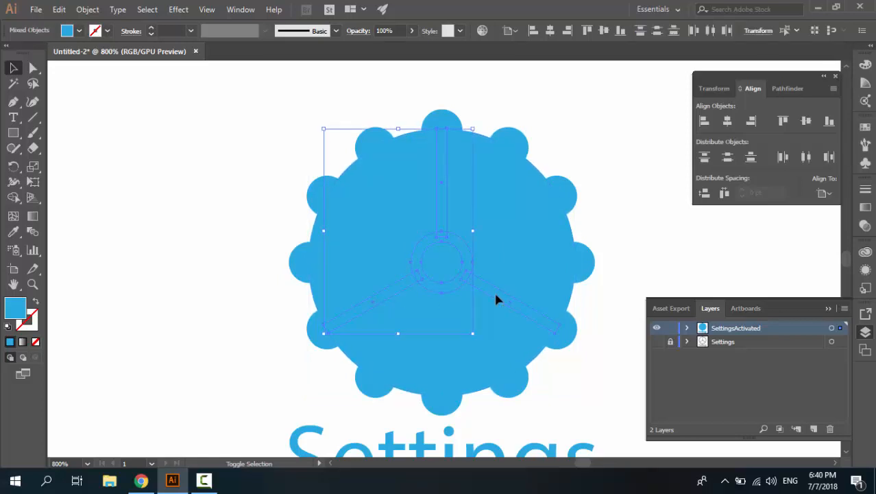
left_click(498, 299, "shift")
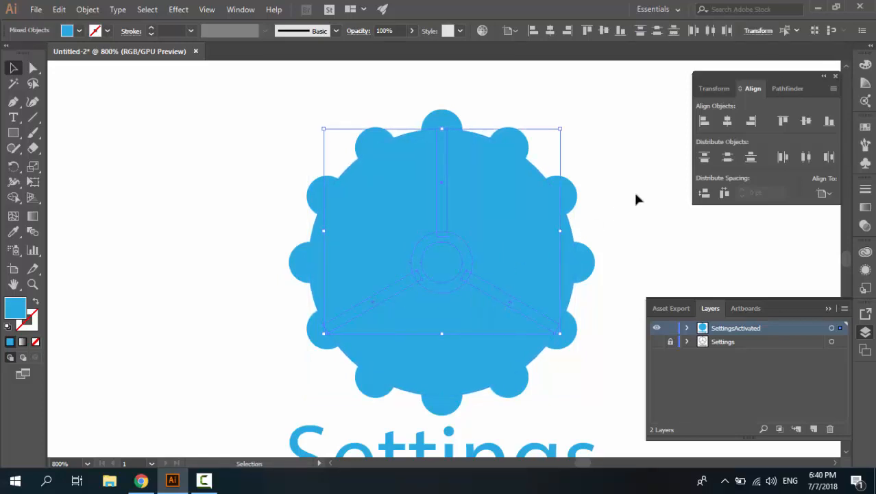
left_click(787, 89)
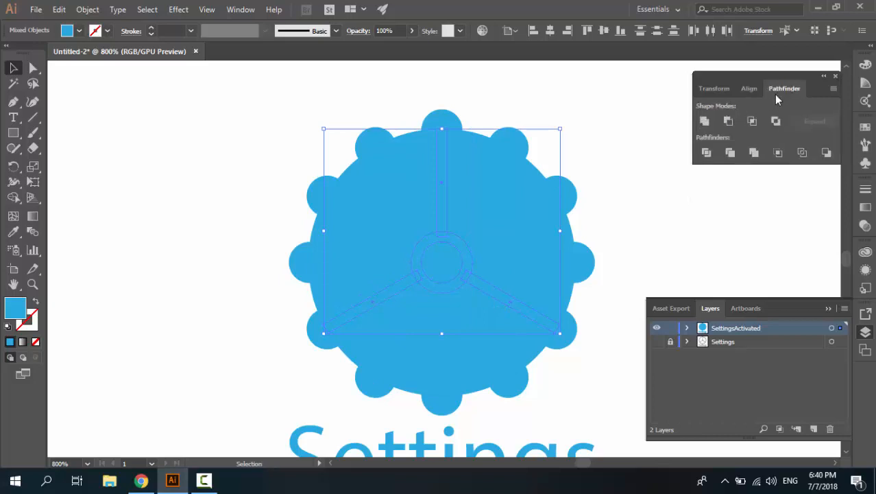
left_click(706, 123)
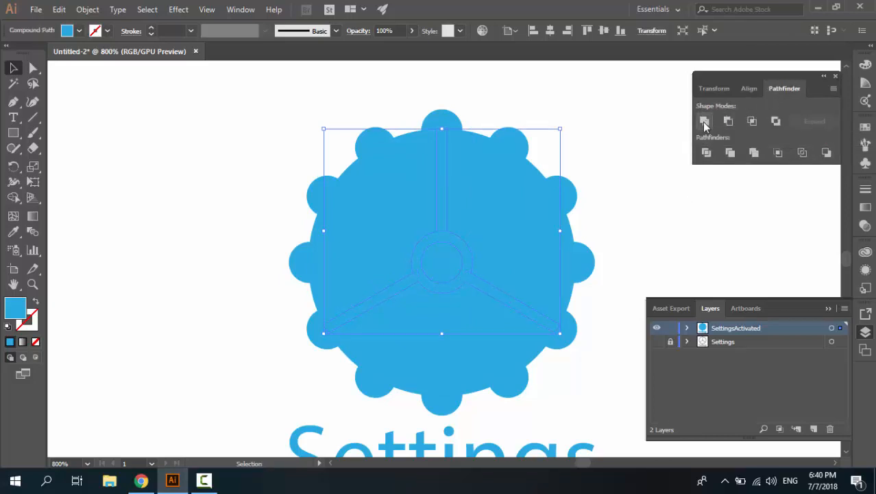
Step: Fill the united central ring and spokes with dark red to set them apart from the blue disc
left_click(543, 170)
left_click(442, 198)
left_click(76, 31)
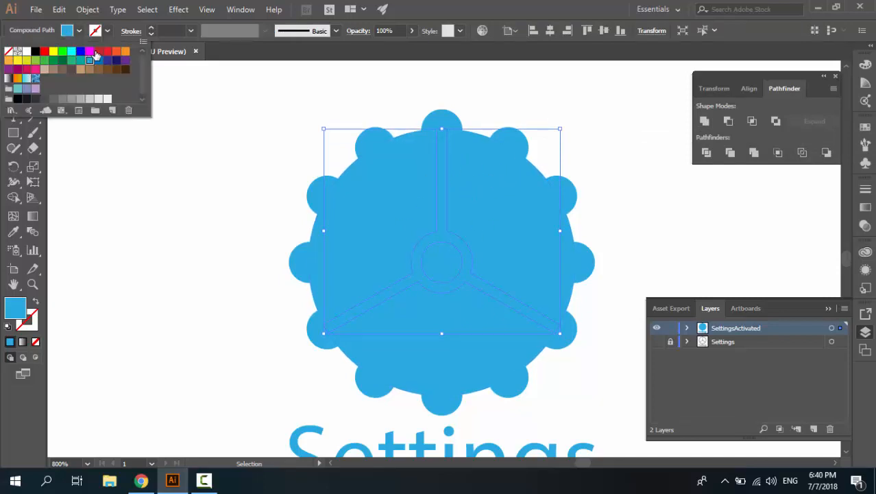
left_click(97, 51)
left_click(159, 134)
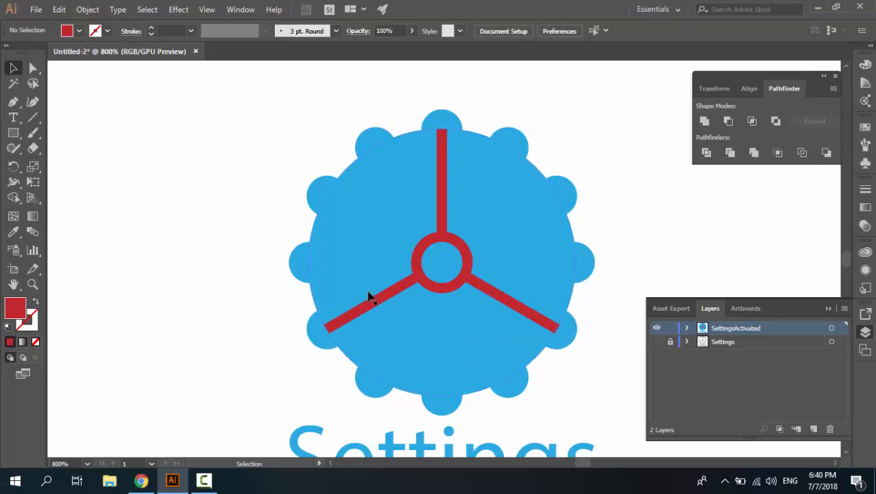
left_click(456, 287)
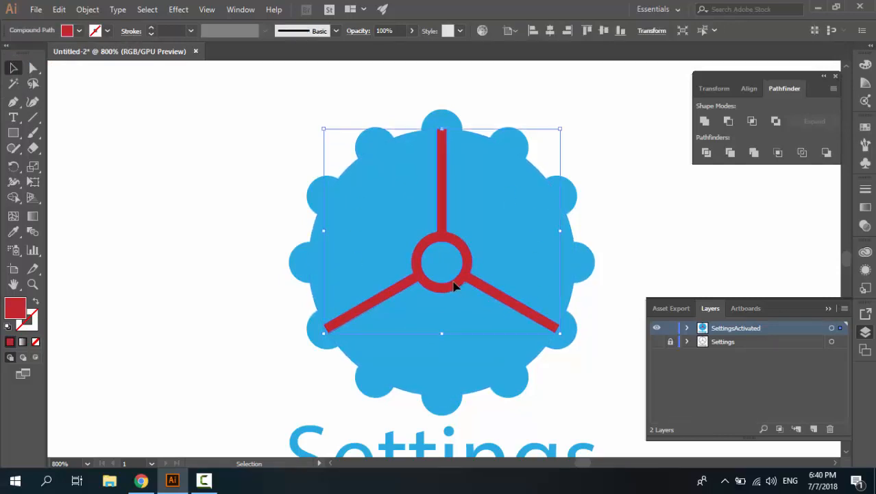
left_click(225, 140)
Step: Cut the red ring-and-spokes shape out of the blue disc with Pathfinder's Minus Front
left_click(443, 167)
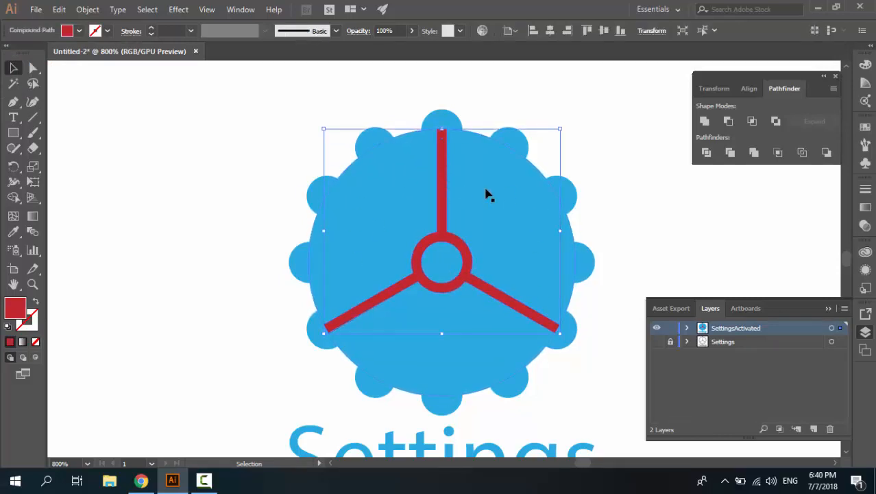
left_click(563, 259, "shift")
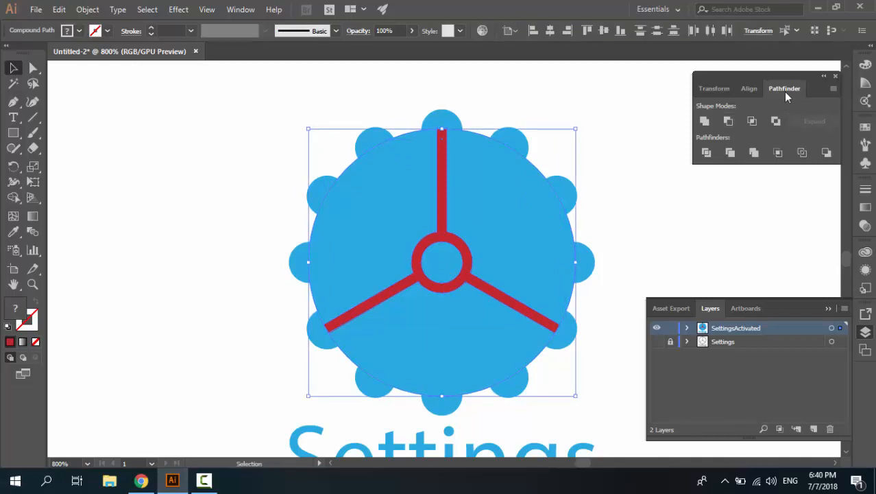
left_click(729, 121)
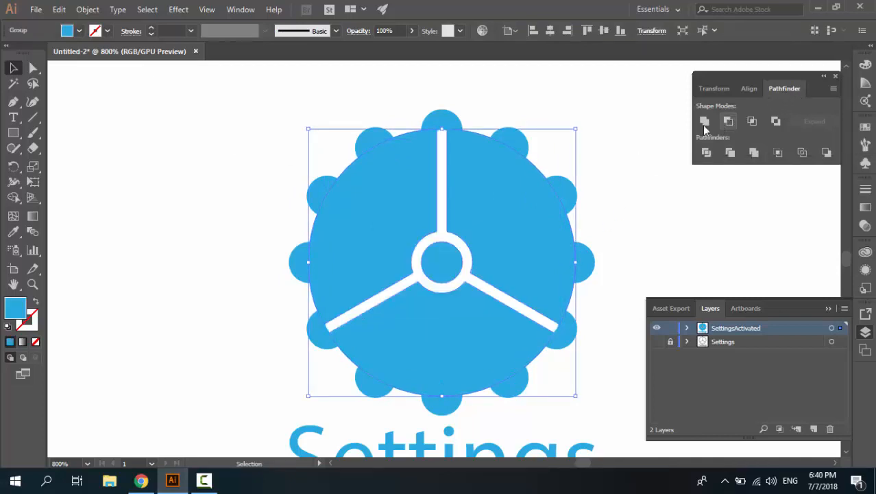
left_click(518, 91)
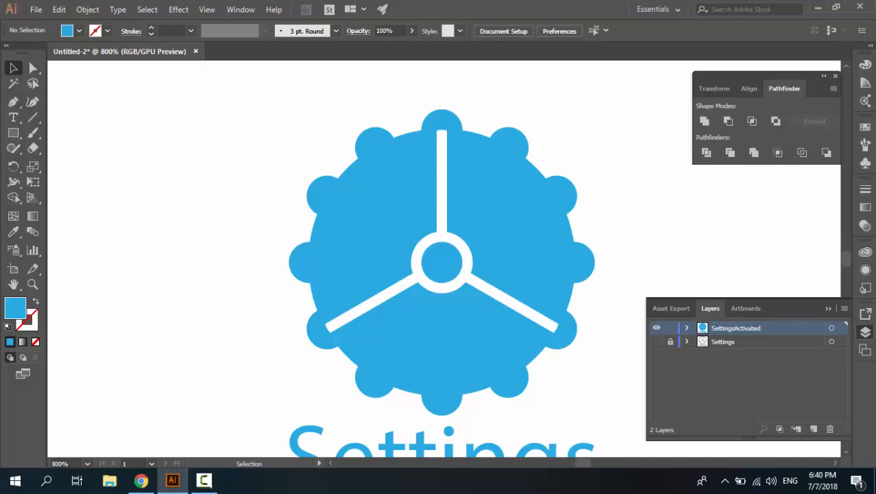
scroll(605, 203, "down", 2)
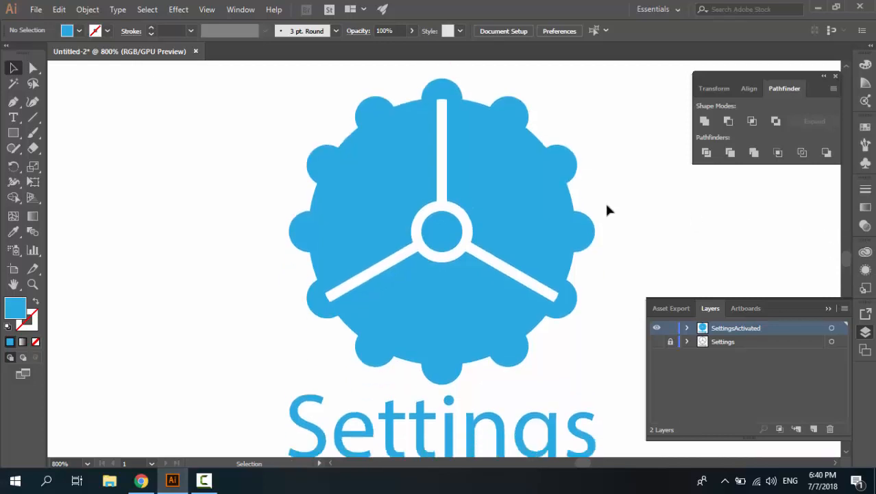
key("ctrl+minus")
key("ctrl+minus")
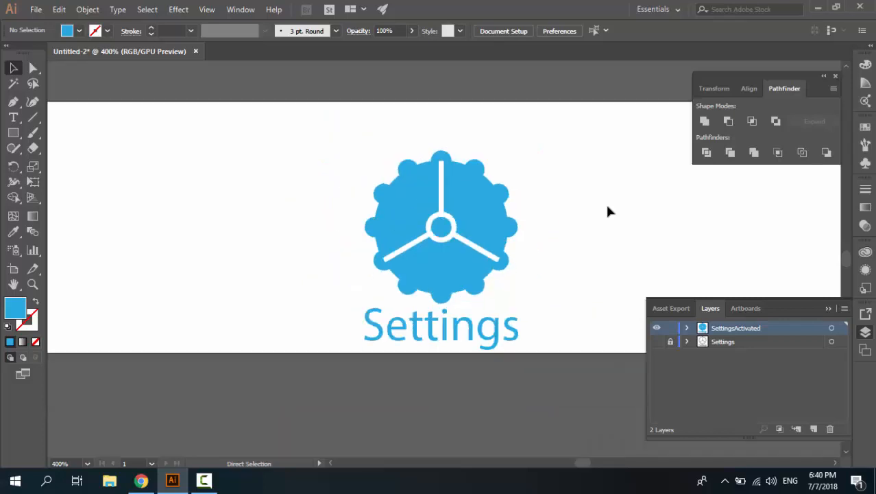
key("ctrl+equal")
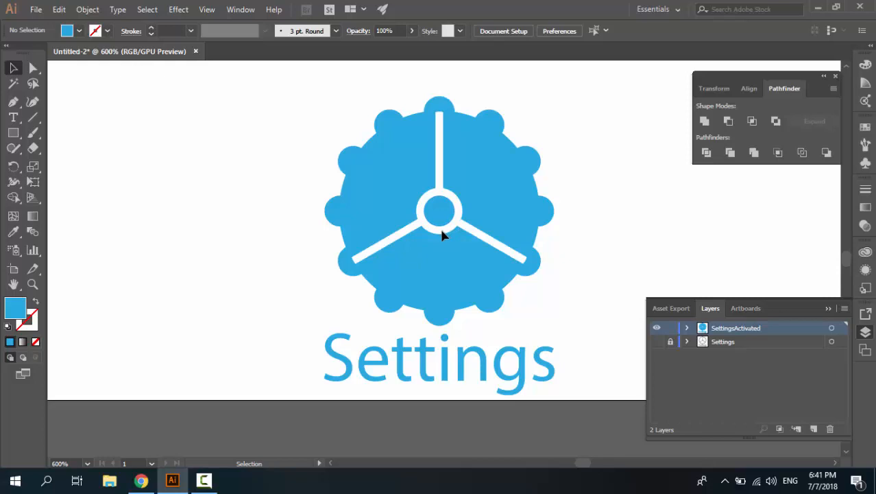
Step: Alternate the visibility of the Settings and SettingsActivated layers to compare the gray icon with its blue activated version
left_click(657, 342)
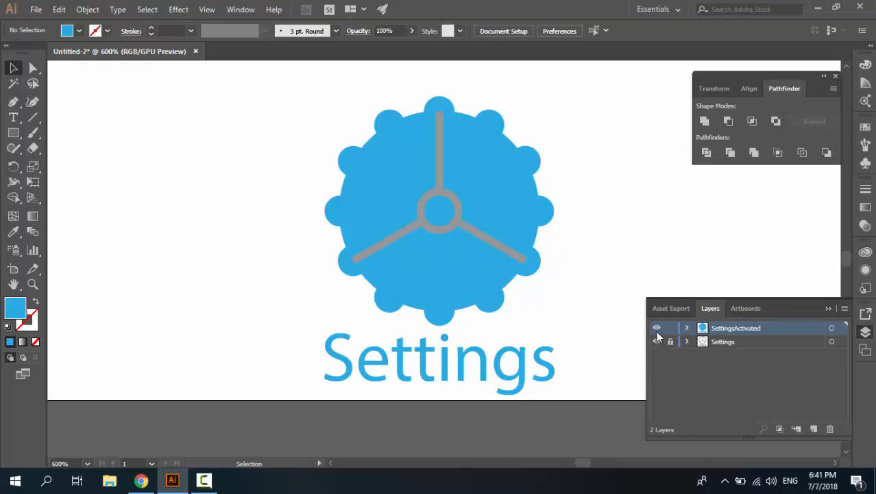
left_click(657, 327)
left_click(657, 341)
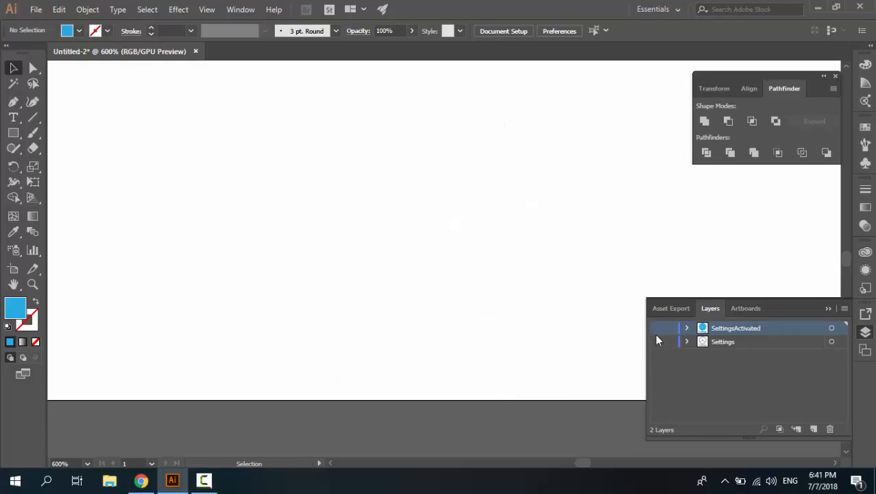
left_click(657, 342)
left_click(657, 342)
left_click(656, 329)
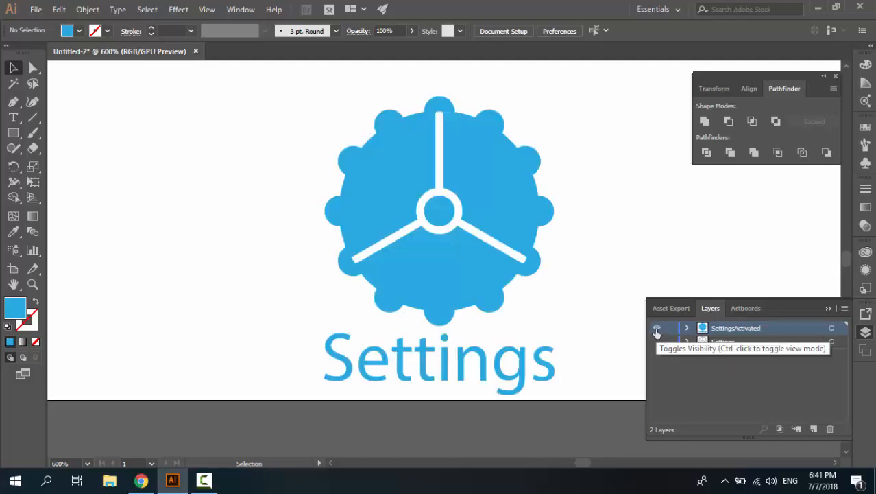
left_click(657, 328)
left_click(657, 342)
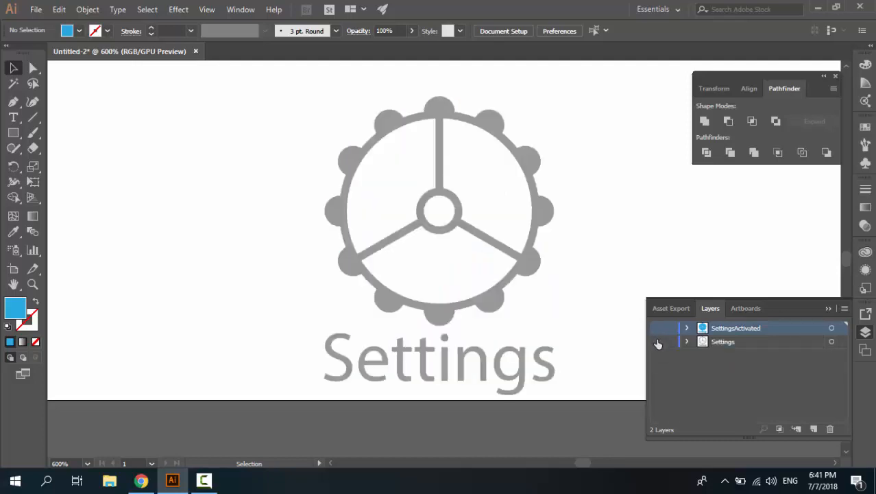
left_click(657, 342)
left_click(657, 328)
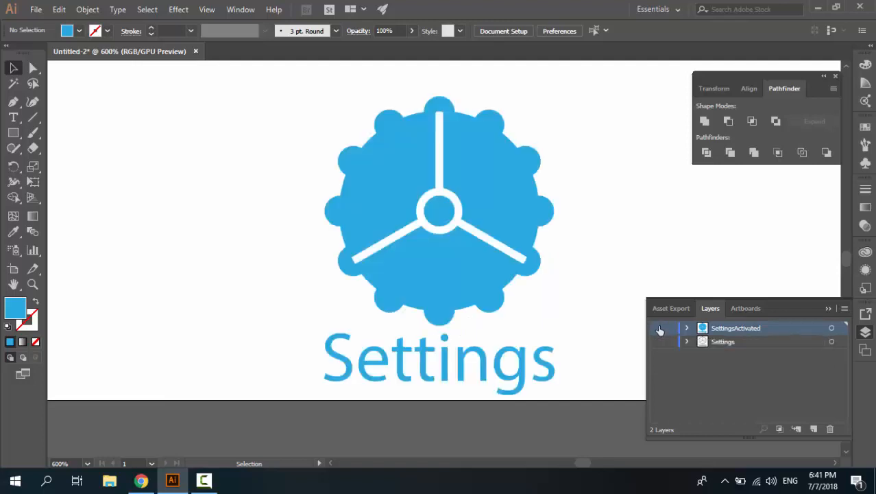
left_click(658, 328)
left_click(657, 328)
left_click(657, 340)
left_click(656, 329)
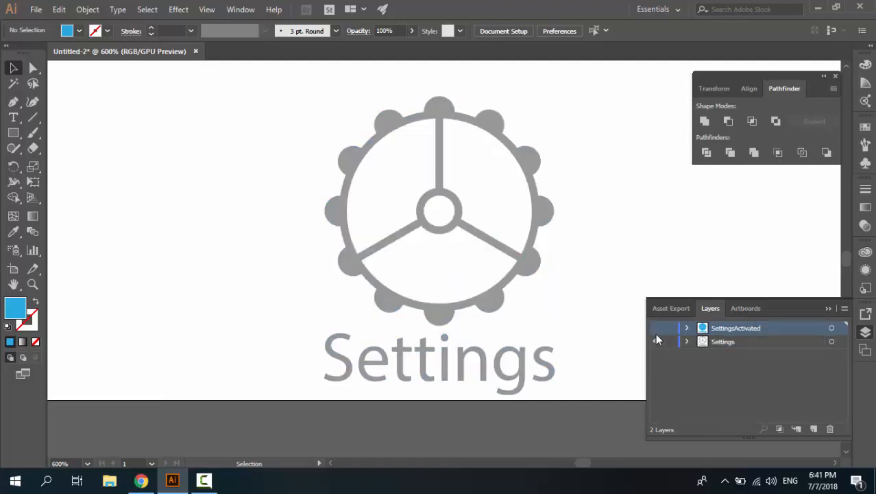